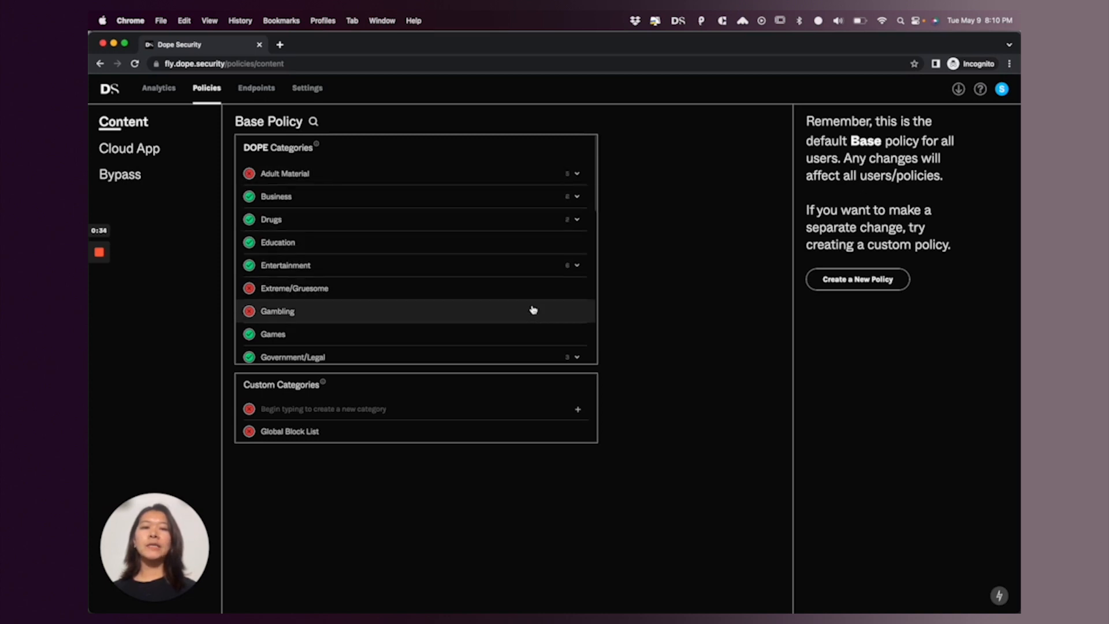
Review the DOPE Categories list of the Base Policy to see which categories are allowed or blocked
{"action": "scroll", "coordinate": [533, 309], "scroll_direction": "down", "scroll_amount": 3}
{"action": "scroll", "coordinate": [533, 310], "scroll_direction": "down", "scroll_amount": 5}
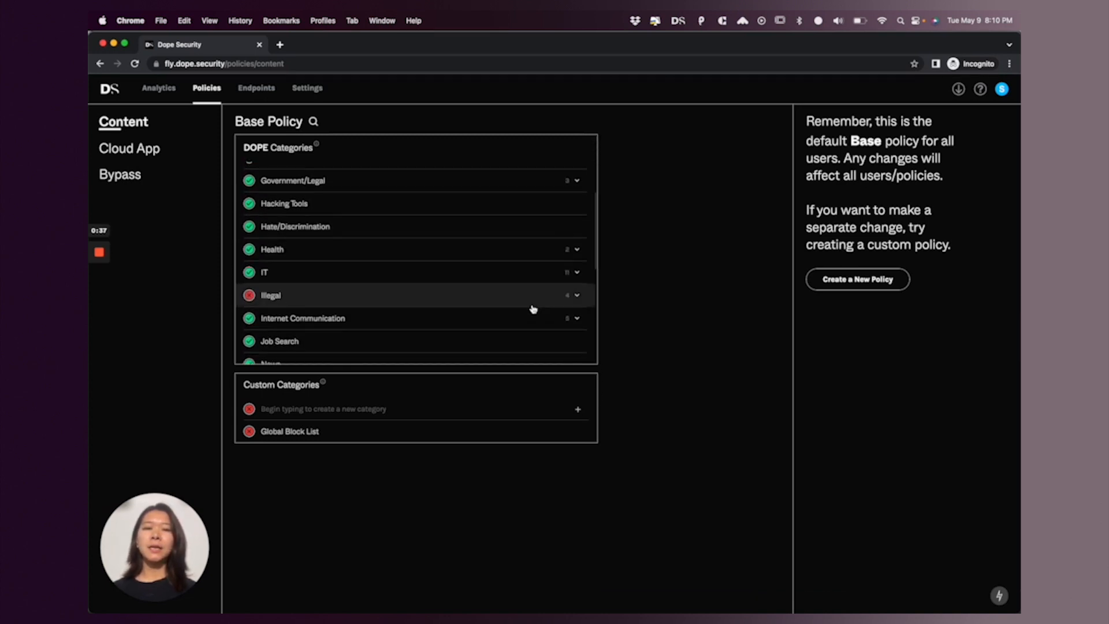
{"action": "scroll", "coordinate": [534, 309], "scroll_direction": "down", "scroll_amount": 5}
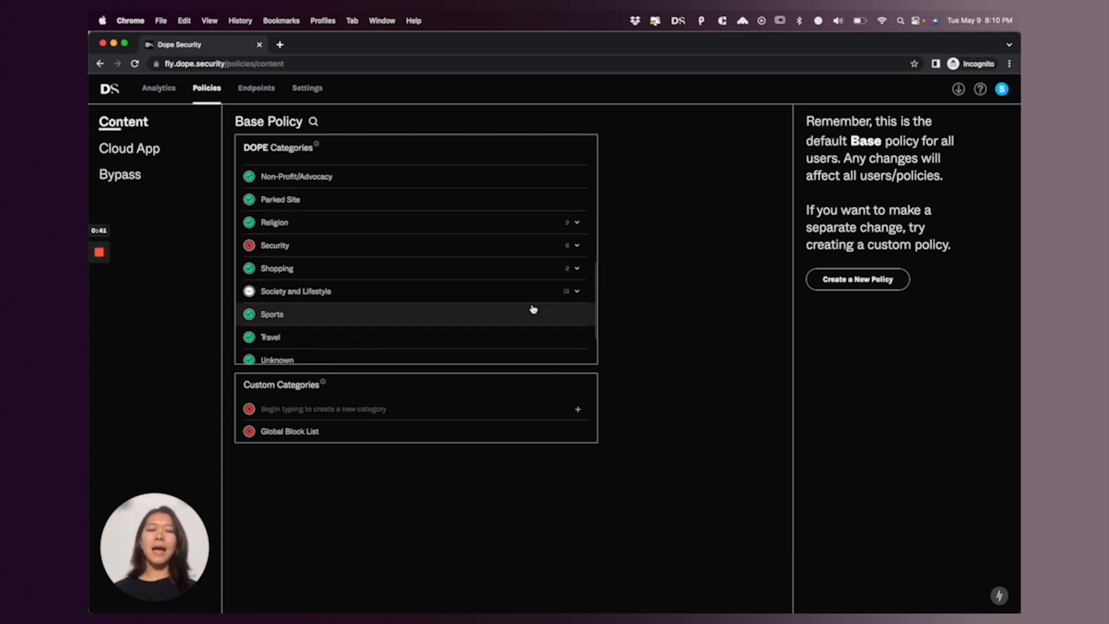
{"action": "scroll", "coordinate": [534, 310], "scroll_direction": "down", "scroll_amount": 2}
{"action": "scroll", "coordinate": [533, 309], "scroll_direction": "up", "scroll_amount": 6}
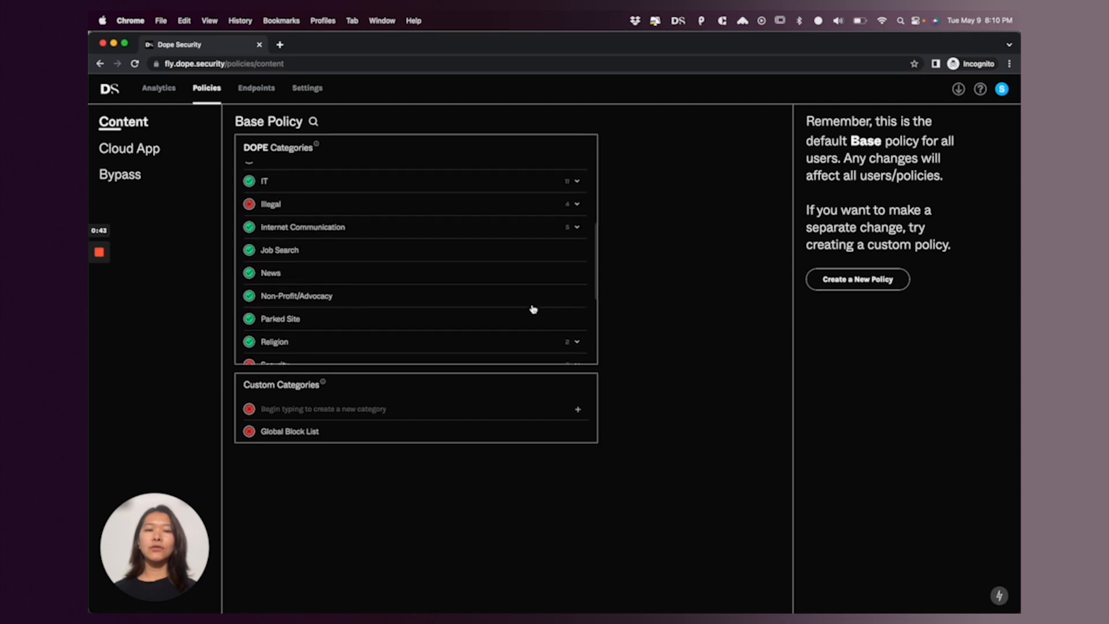
{"action": "scroll", "coordinate": [533, 310], "scroll_direction": "up", "scroll_amount": 10}
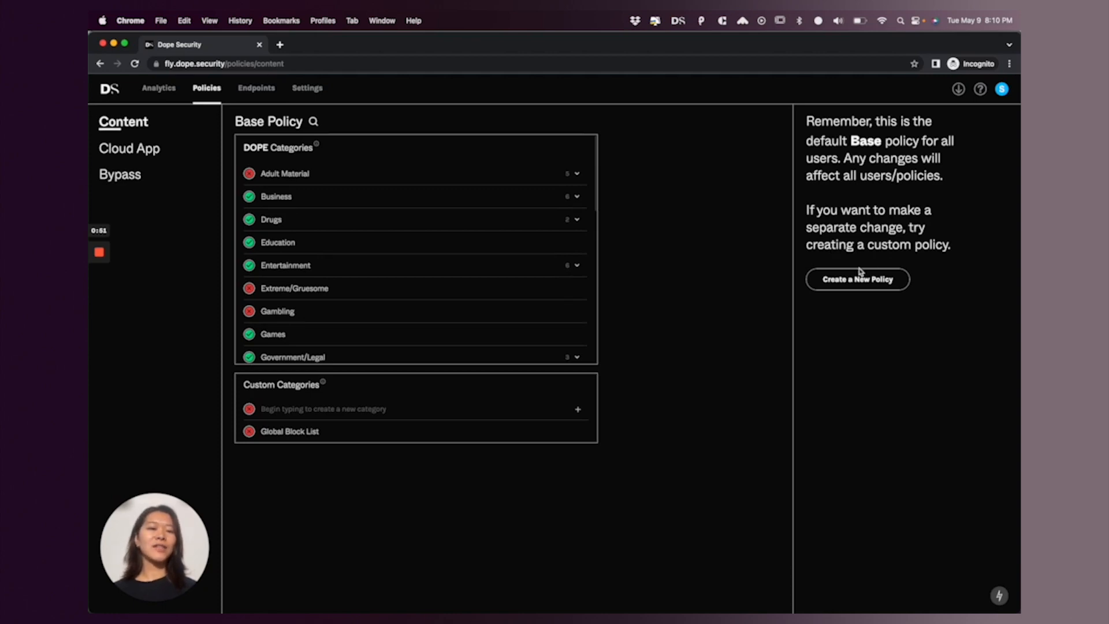
Create a new custom policy named "Finance Policy"
{"action": "left_click", "coordinate": [879, 277]}
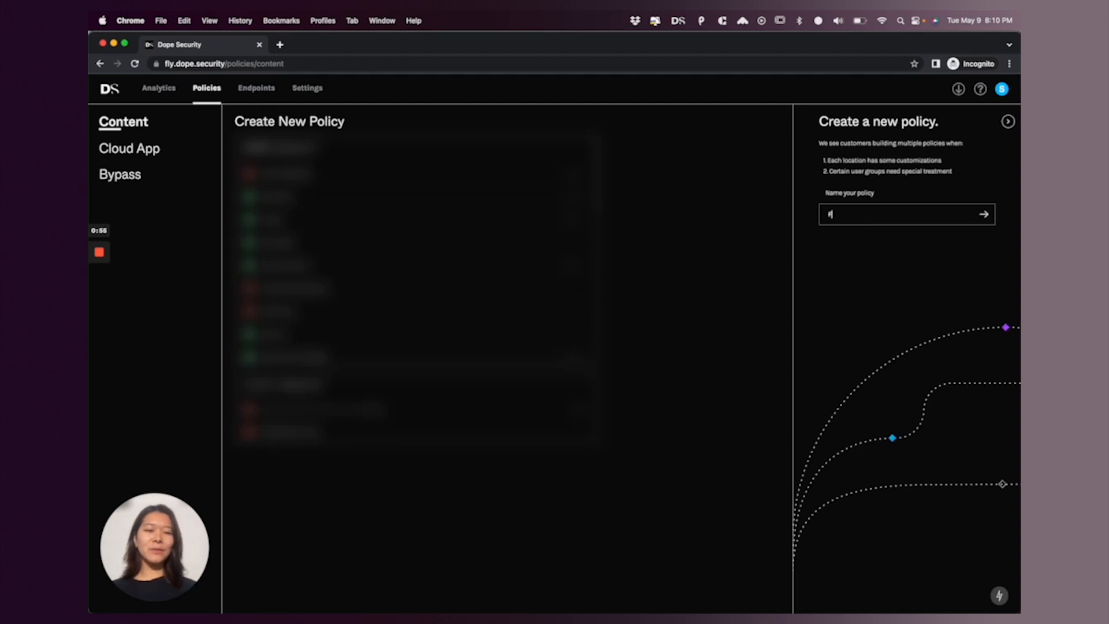
{"action": "type", "text": "Finance Policy"}
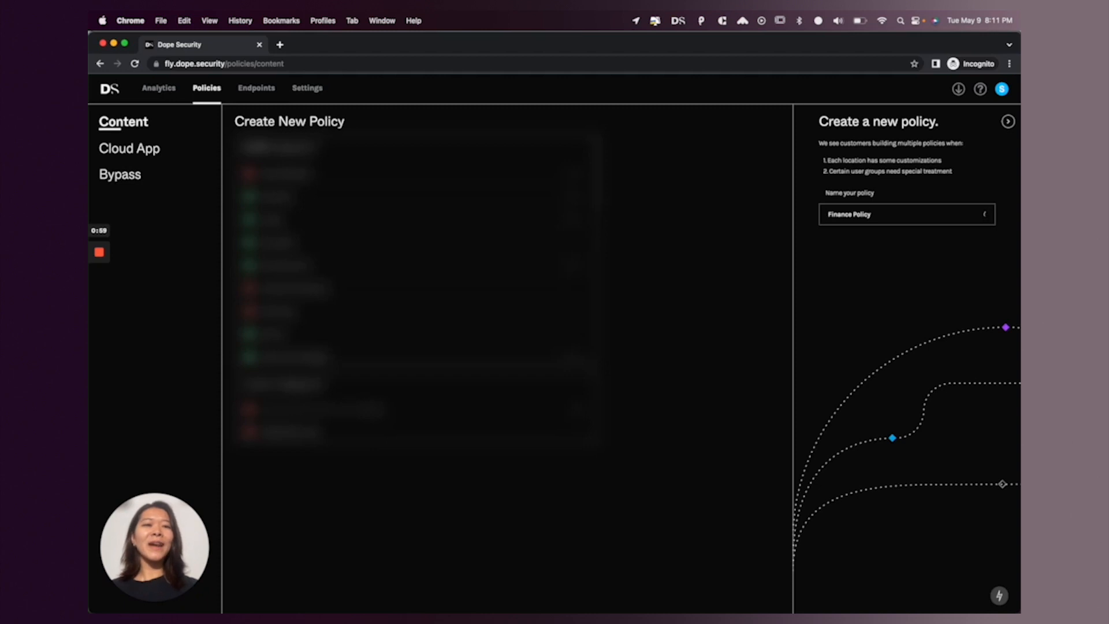
{"action": "left_click", "coordinate": [989, 214]}
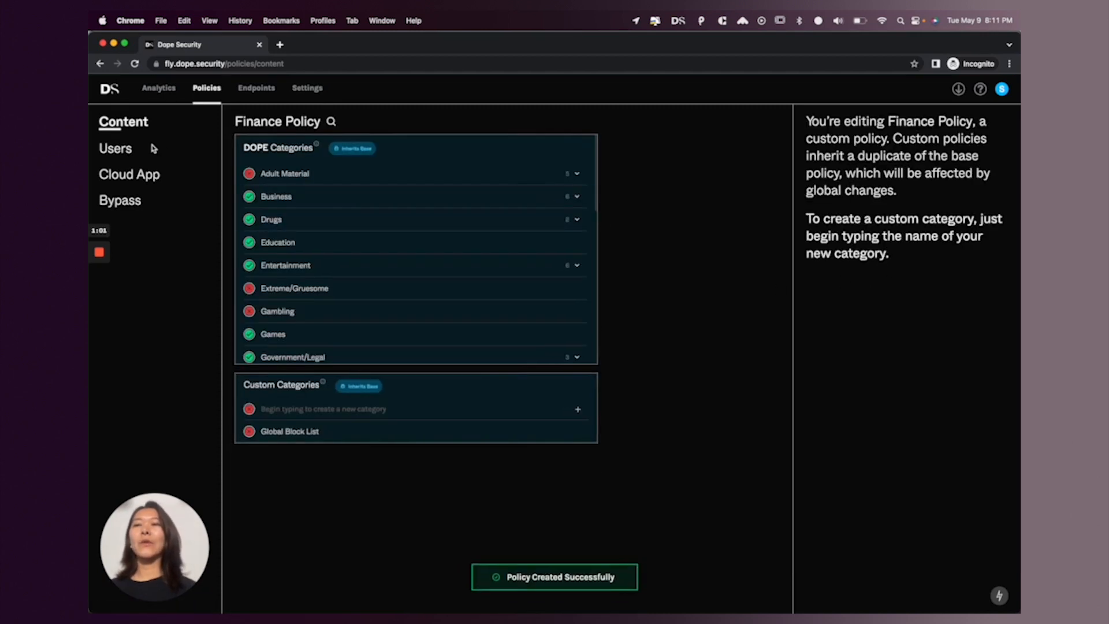
Assign the existing finance group to the Finance Policy and save the change
{"action": "left_click", "coordinate": [116, 152]}
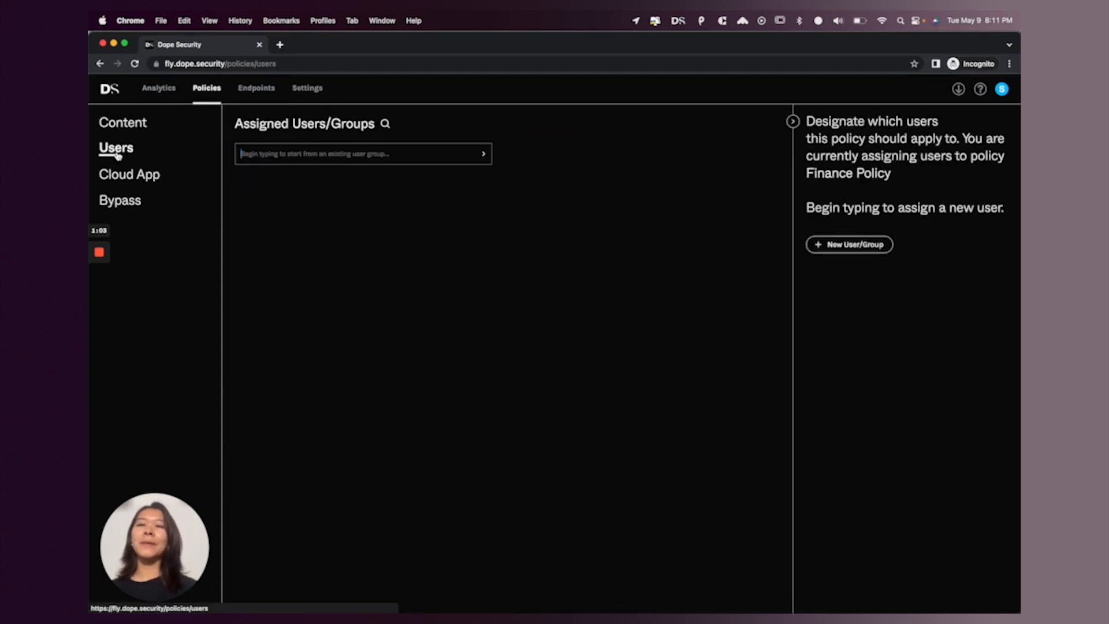
{"action": "type", "text": "fin"}
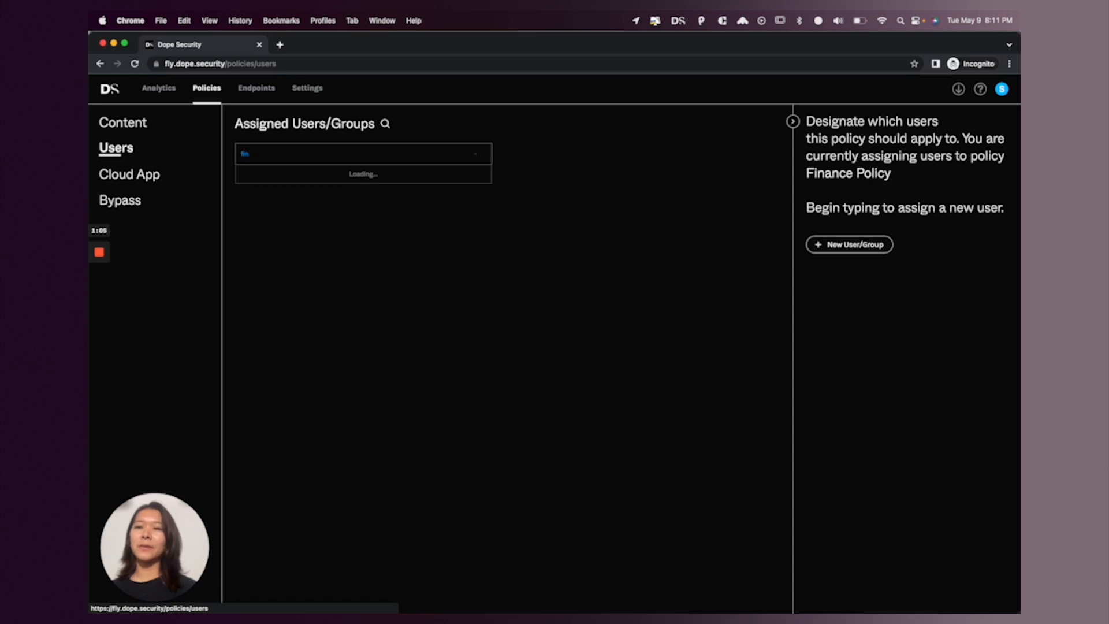
{"action": "left_click", "coordinate": [283, 194]}
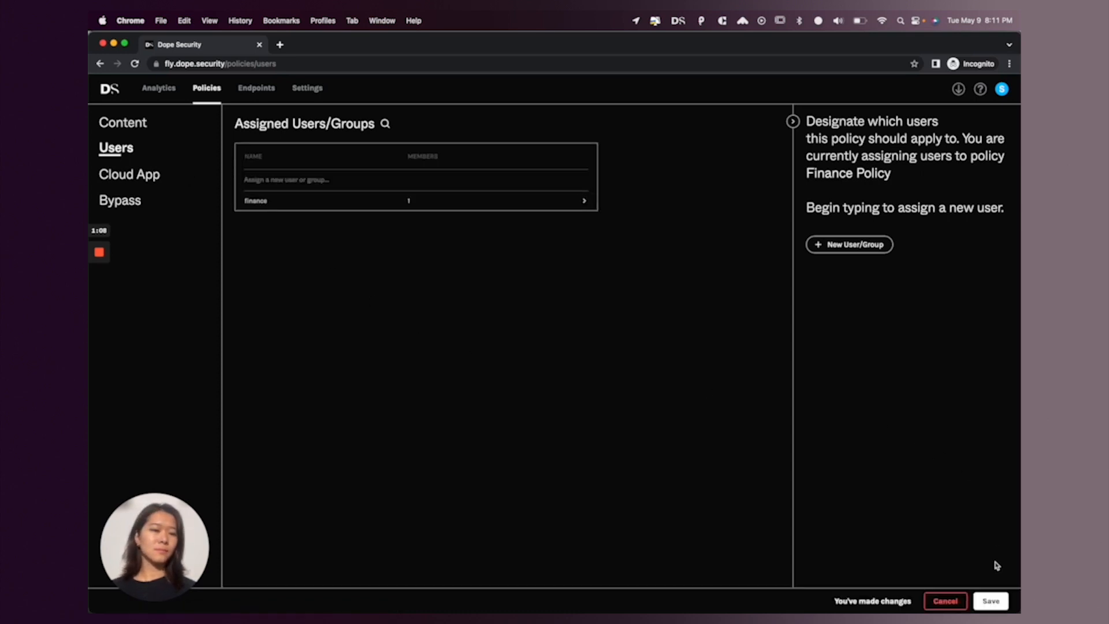
{"action": "left_click", "coordinate": [992, 601]}
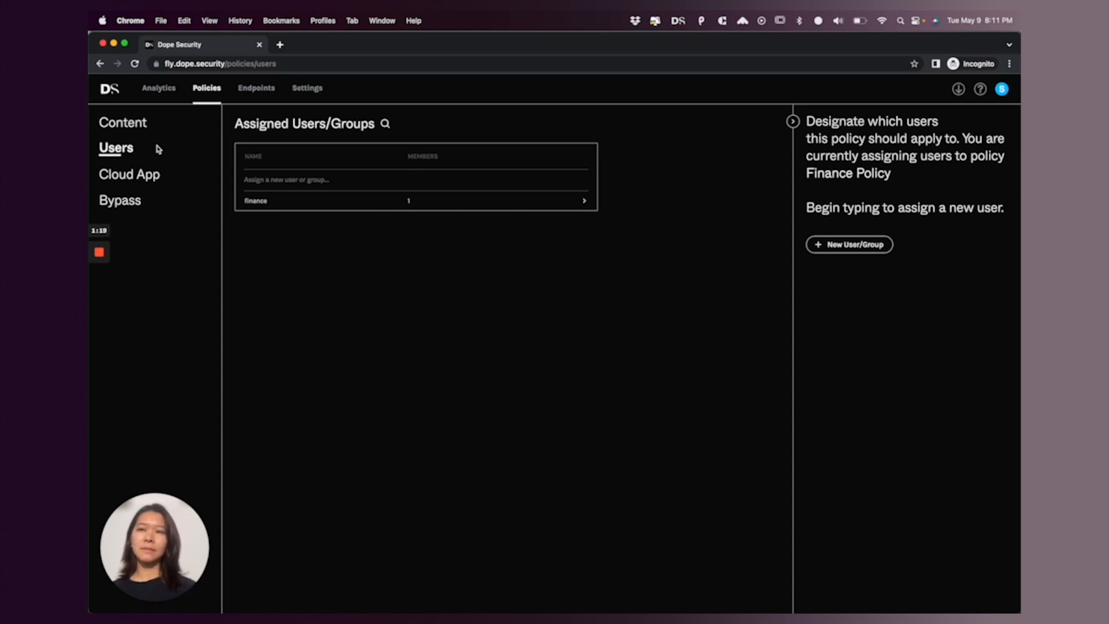
Block the File Storage subcategory under Business in the Finance Policy's content categories and save
{"action": "left_click", "coordinate": [141, 131]}
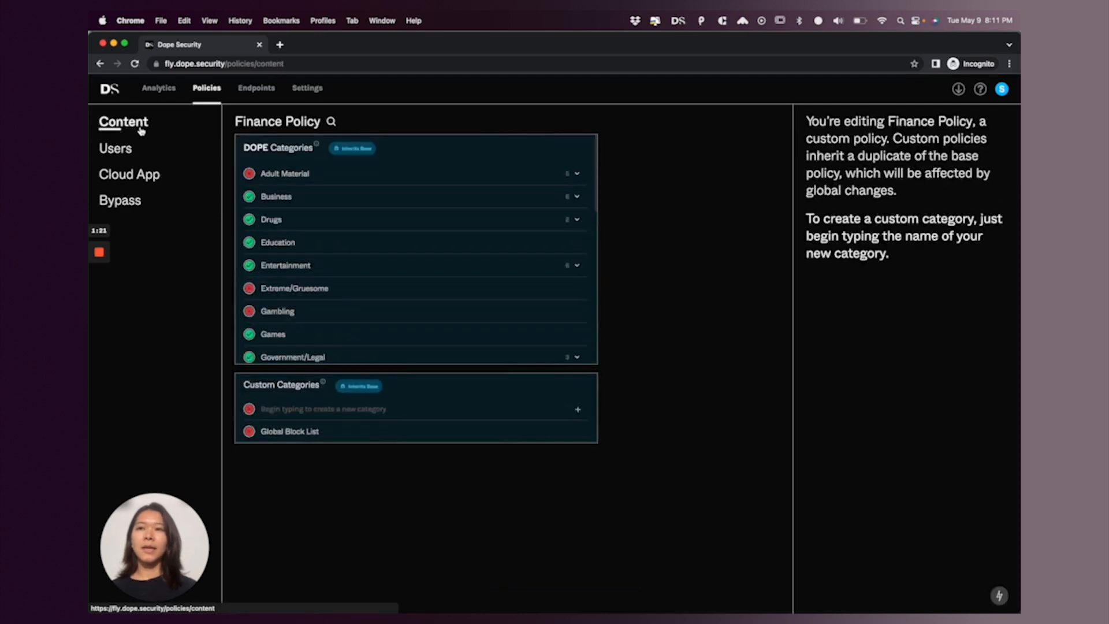
{"action": "left_click", "coordinate": [334, 202]}
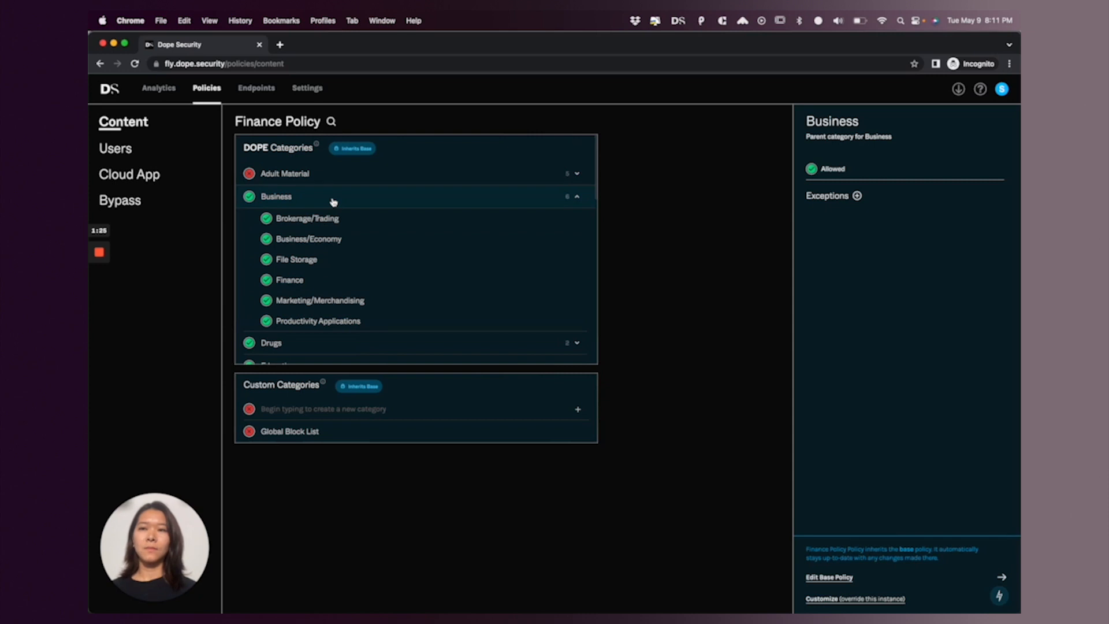
{"action": "left_click", "coordinate": [266, 260]}
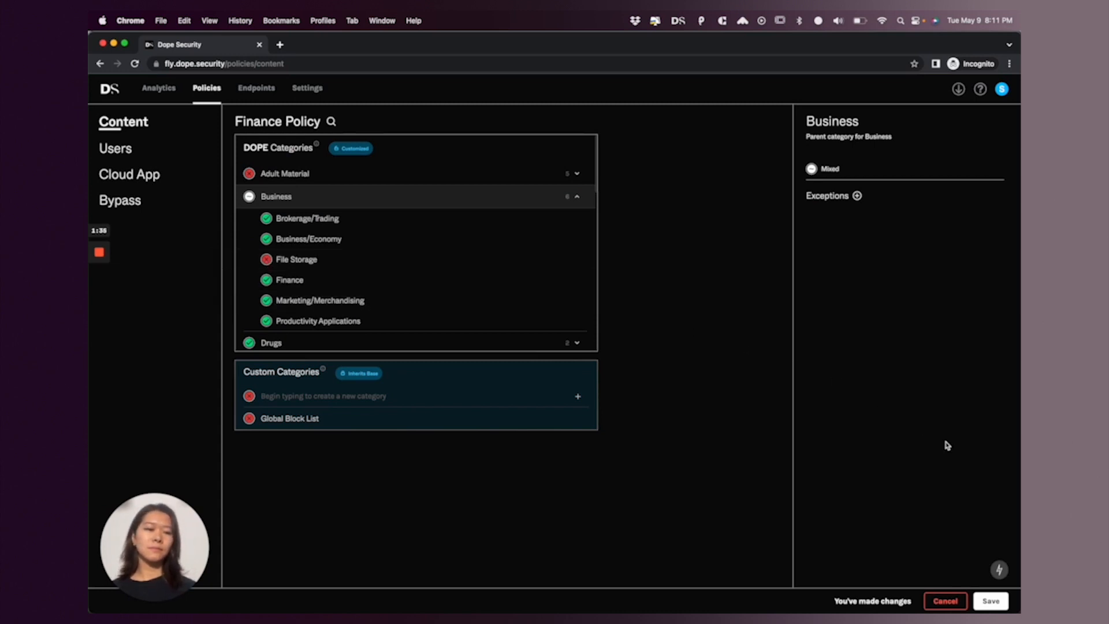
{"action": "left_click", "coordinate": [999, 601]}
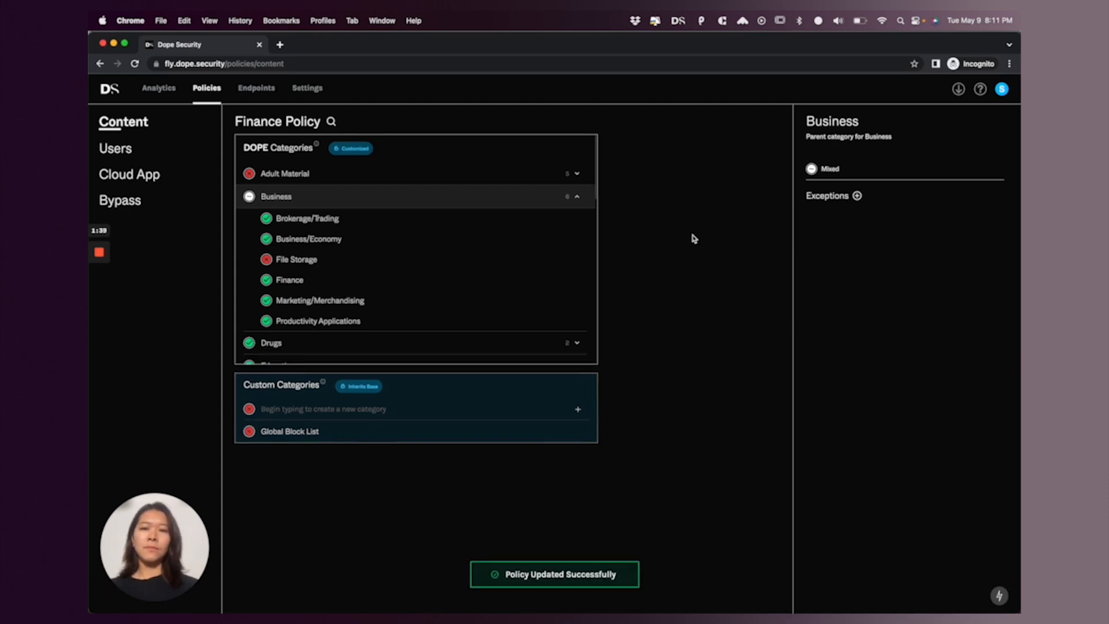
Visit dropbox.com in a new browser tab to test the File Storage block, and close that tab
{"action": "key", "text": "super+t"}
{"action": "type", "text": "drop"}
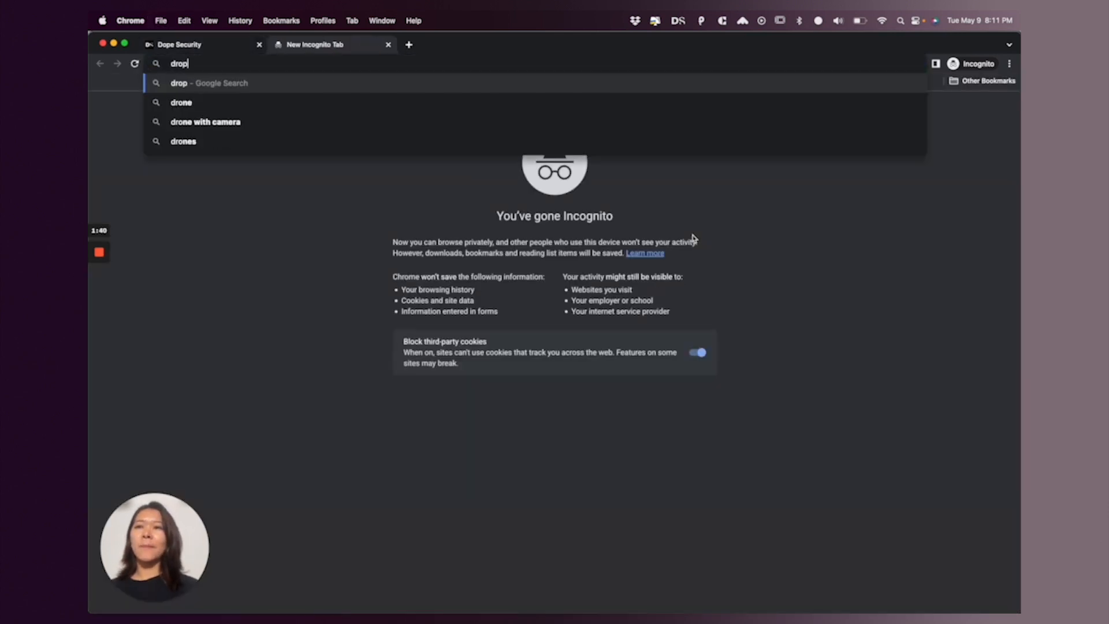
{"action": "type", "text": "box.com"}
{"action": "key", "text": "Return"}
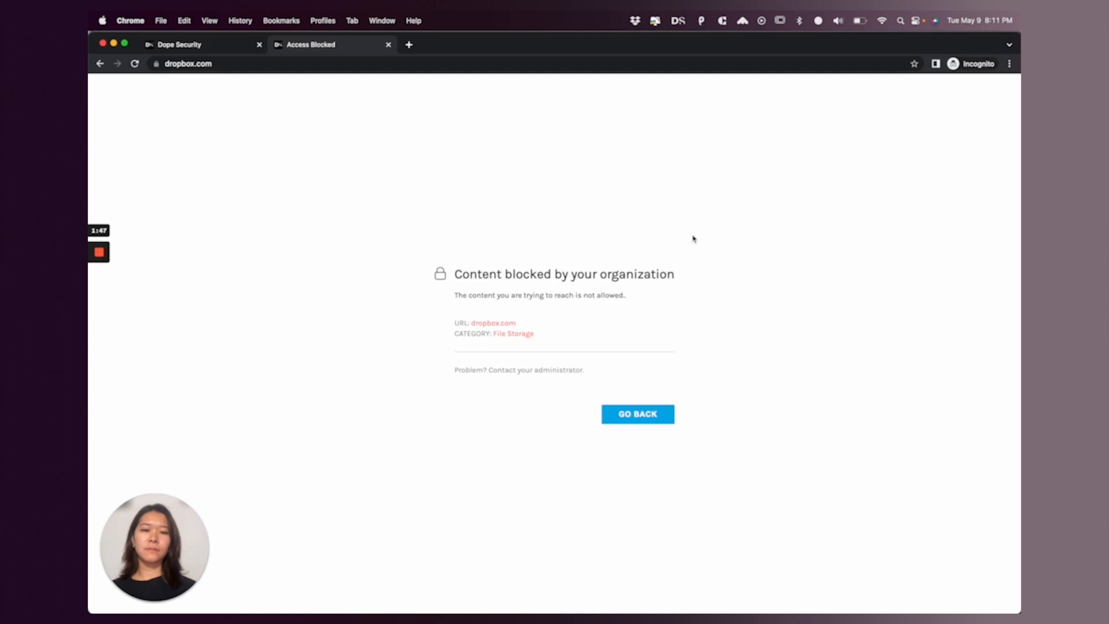
{"action": "key", "text": "super+w"}
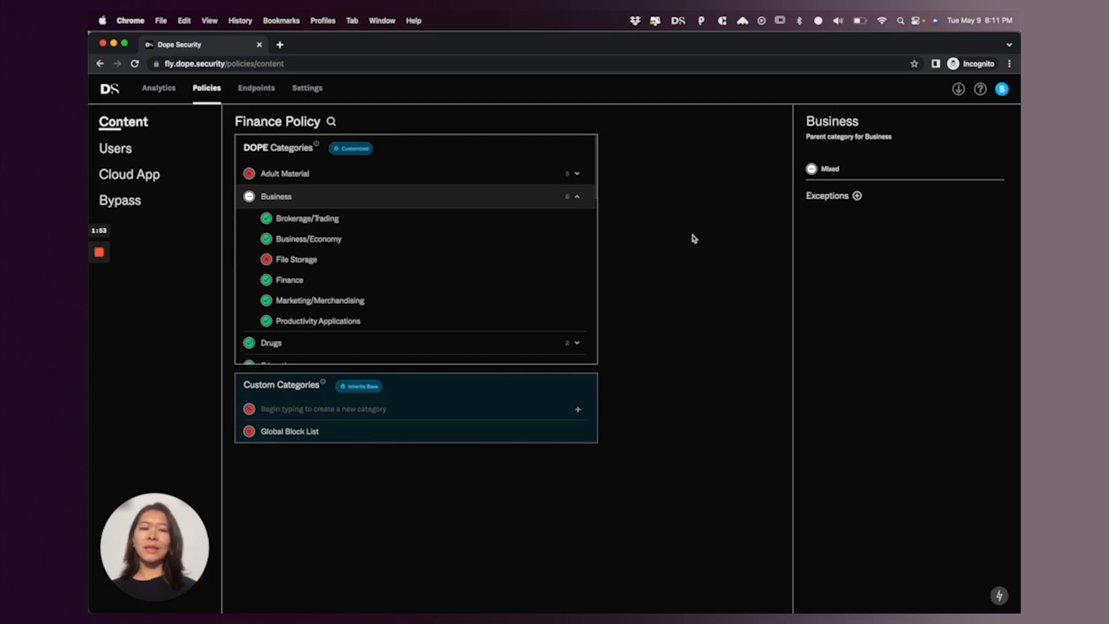
Enable the Google cloud app control for the Finance Policy with Consumer Login off, and save
{"action": "left_click", "coordinate": [144, 184]}
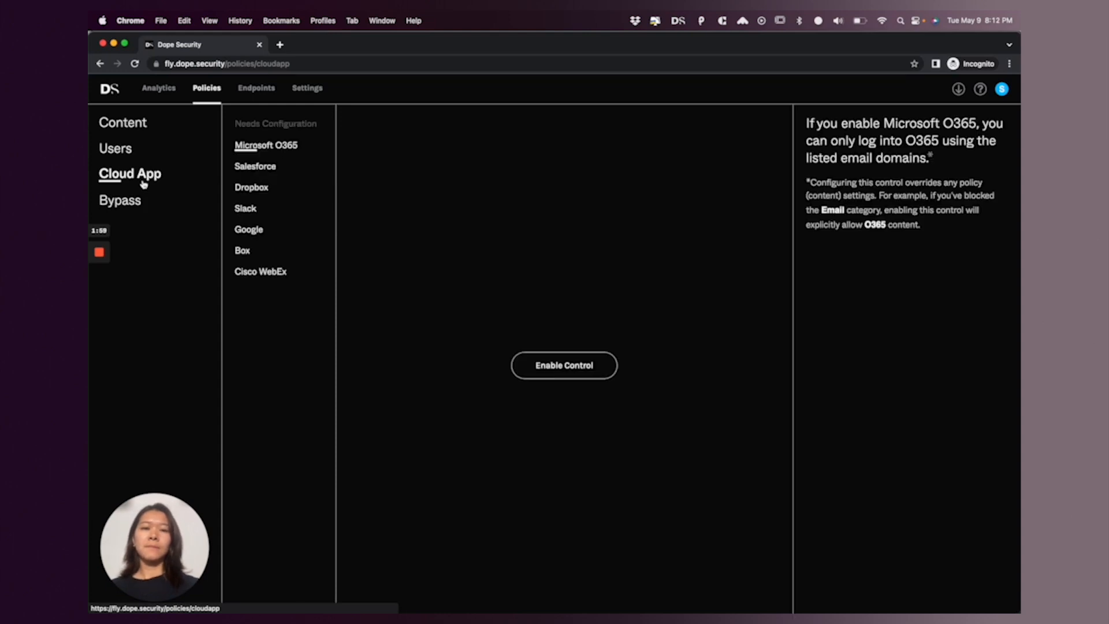
{"action": "left_click", "coordinate": [250, 231]}
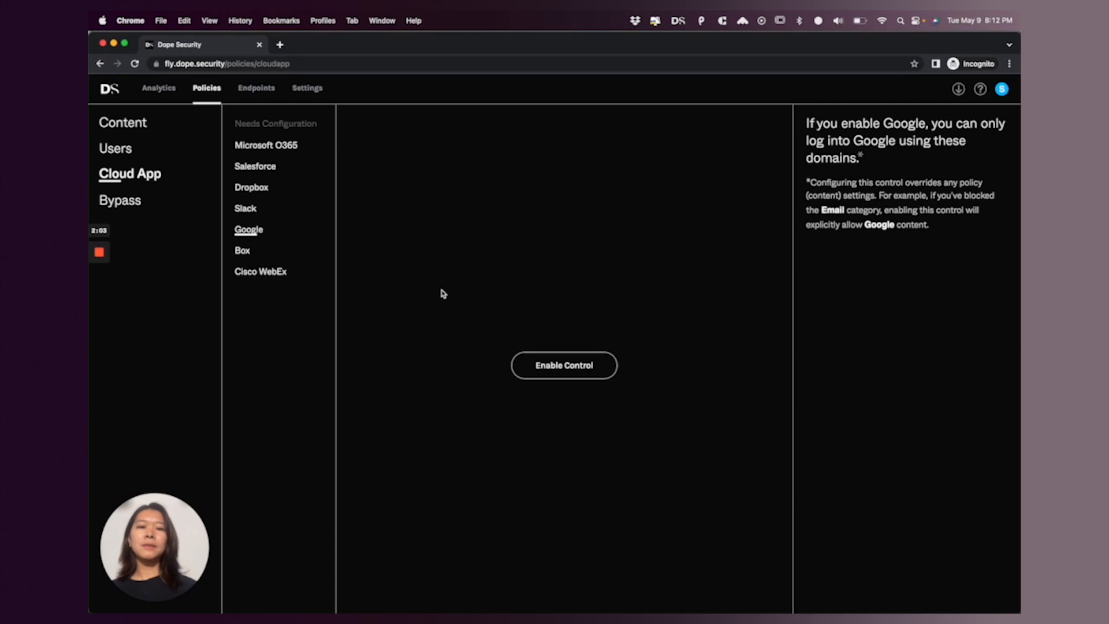
{"action": "left_click", "coordinate": [548, 365]}
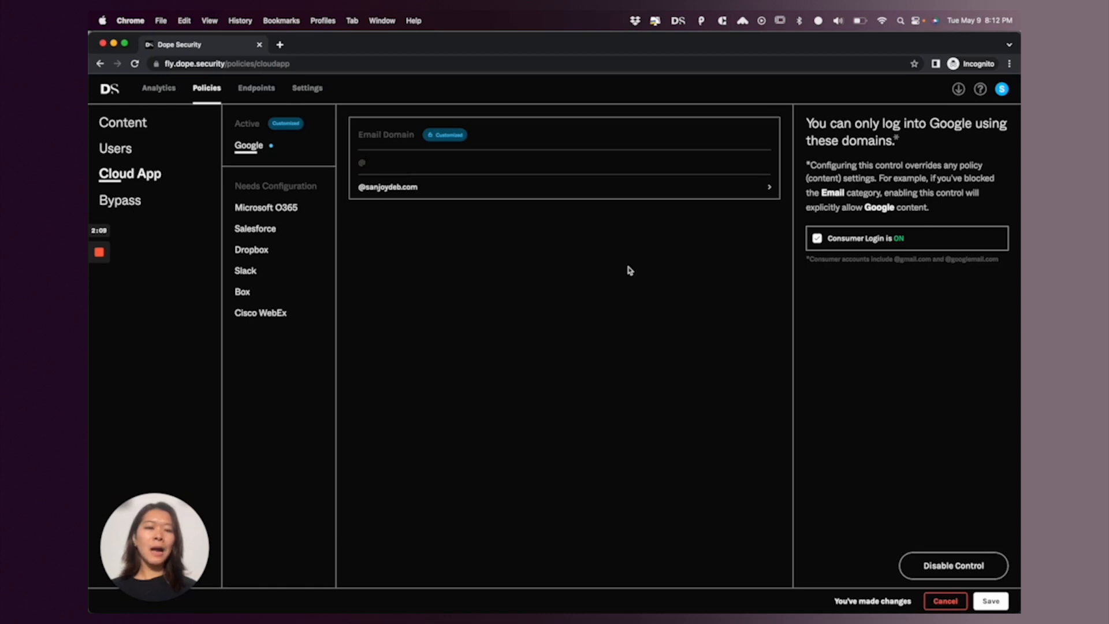
{"action": "left_click", "coordinate": [817, 239]}
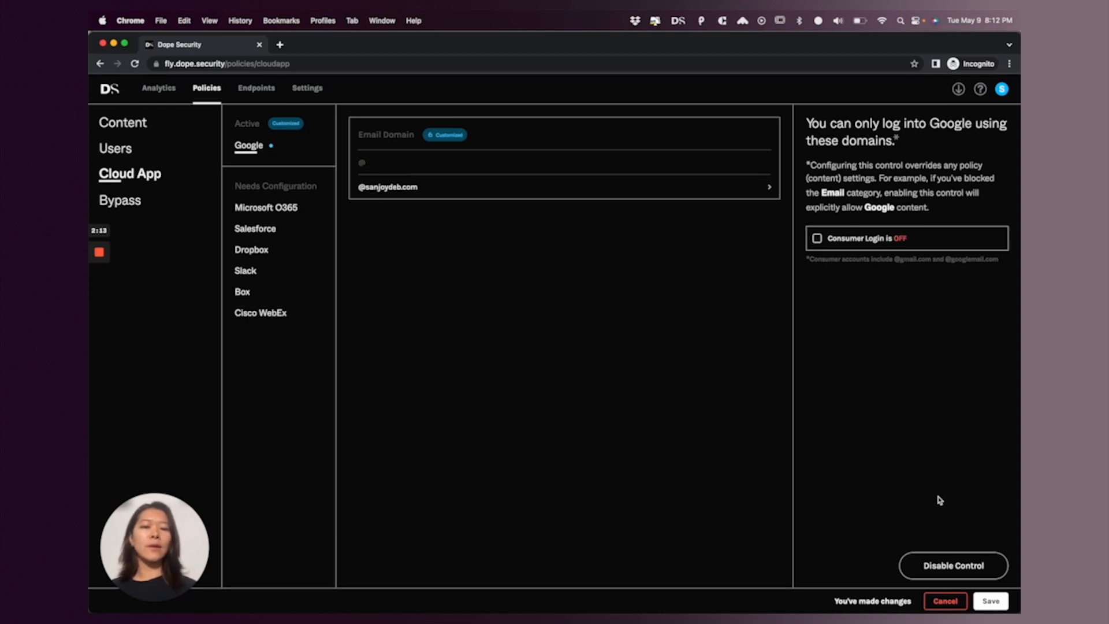
{"action": "left_click", "coordinate": [990, 602]}
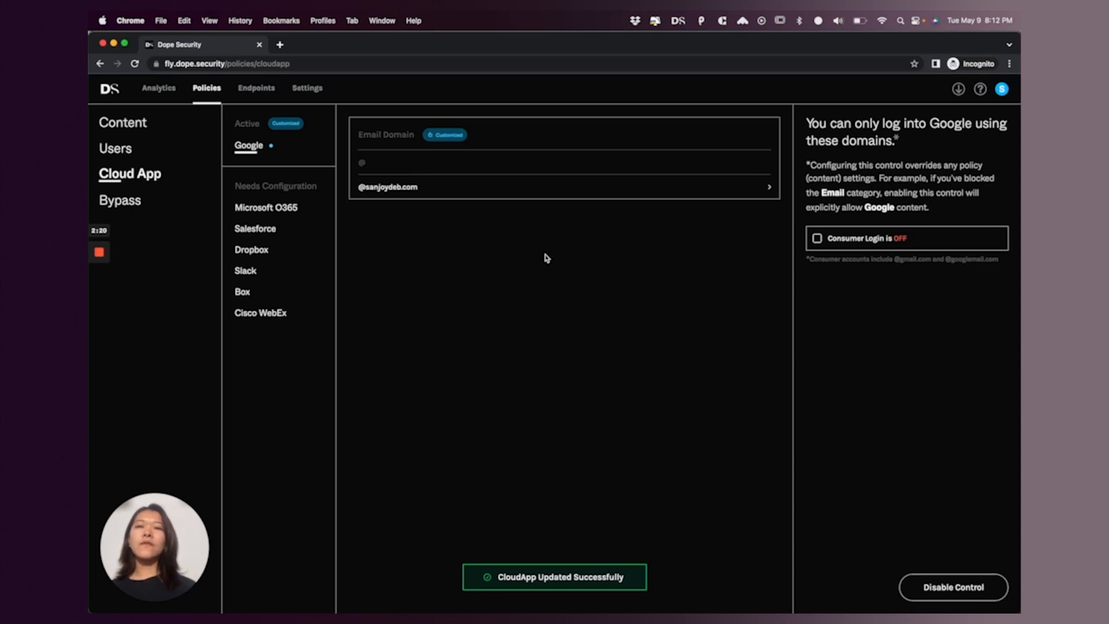
Visit drive.google.com in a new browser tab to test the Google login control, and close that tab
{"action": "key", "text": "super+t"}
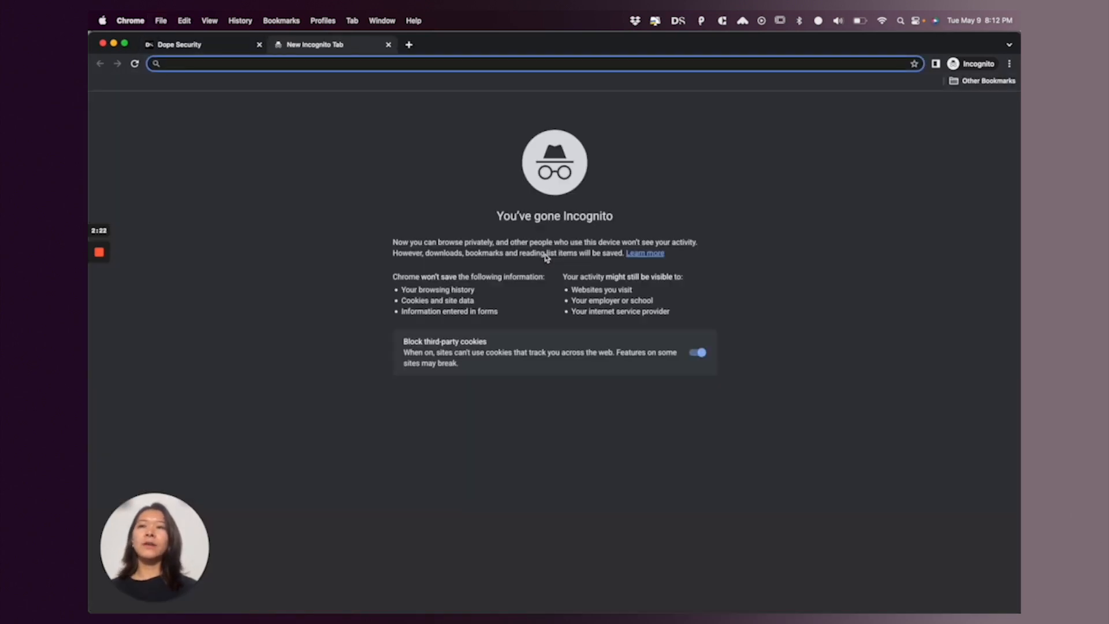
{"action": "type", "text": "d"}
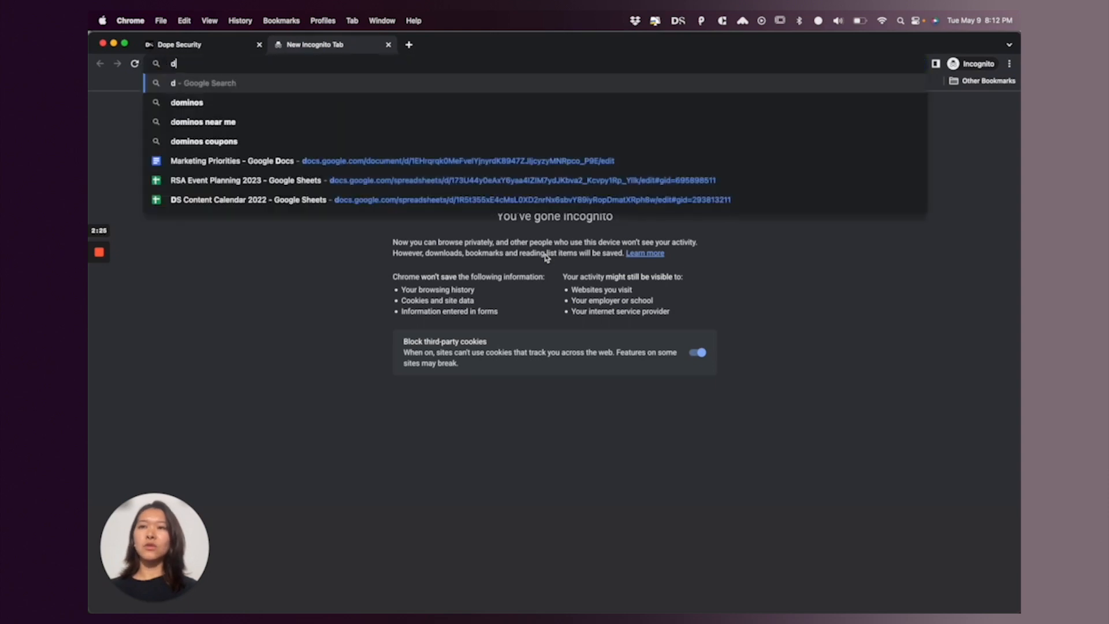
{"action": "type", "text": "rive.google.com"}
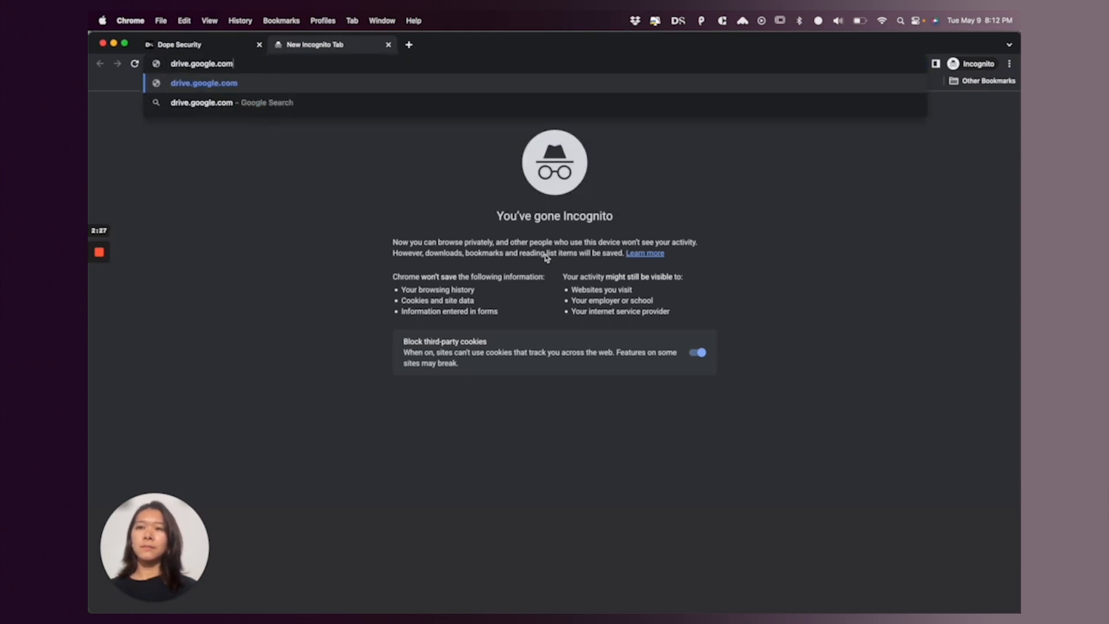
{"action": "key", "text": "Return"}
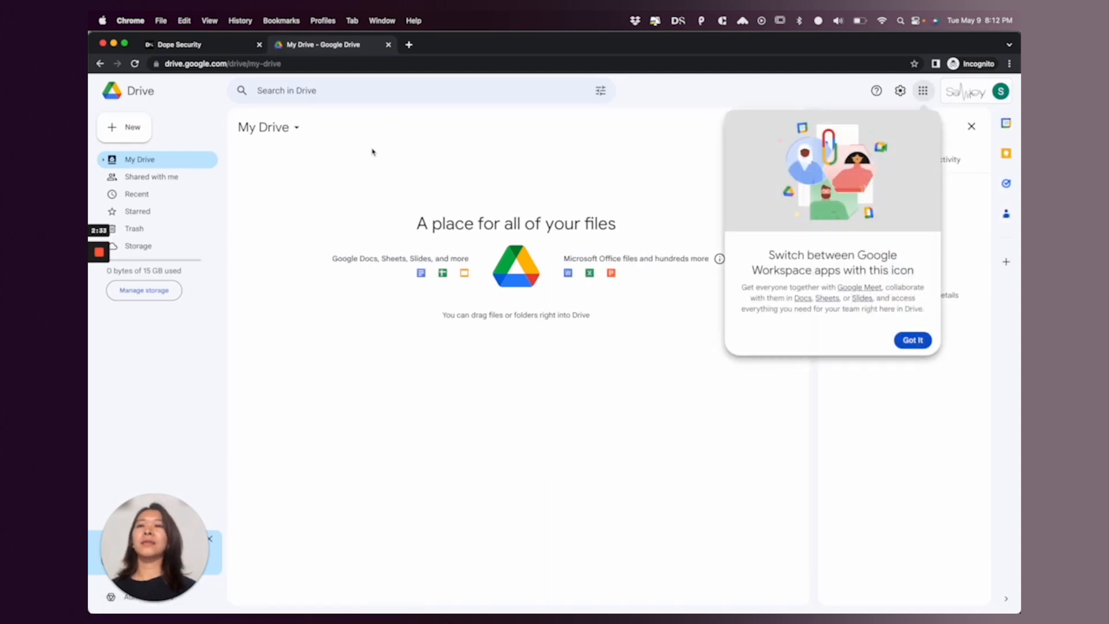
{"action": "left_click", "coordinate": [388, 47]}
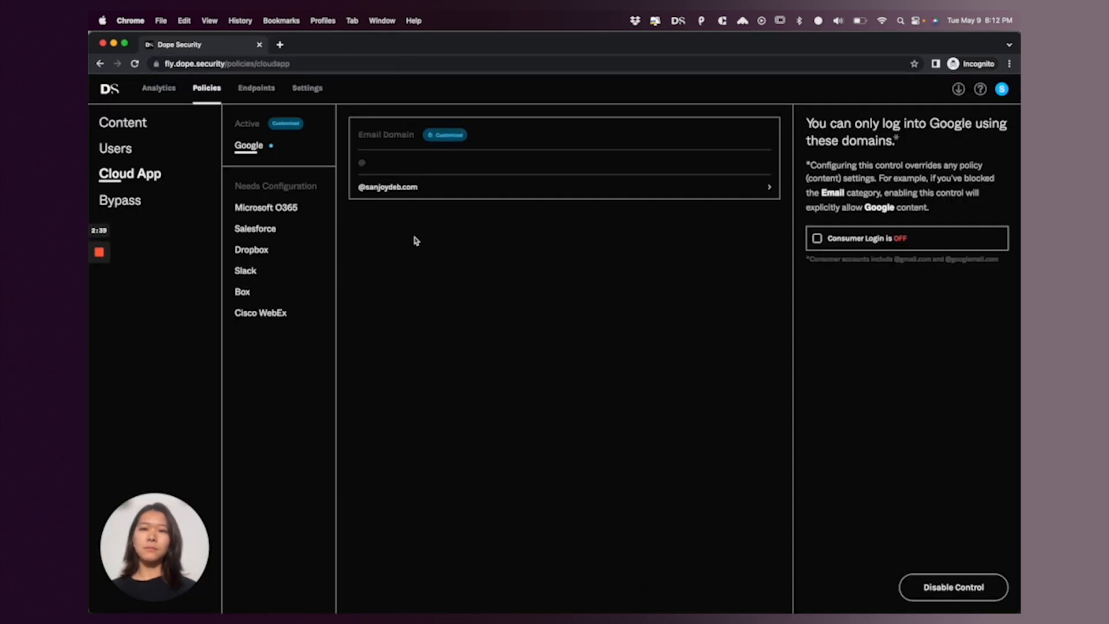
Enable the Dropbox cloud app control for the Finance Policy and save it
{"action": "left_click", "coordinate": [258, 253]}
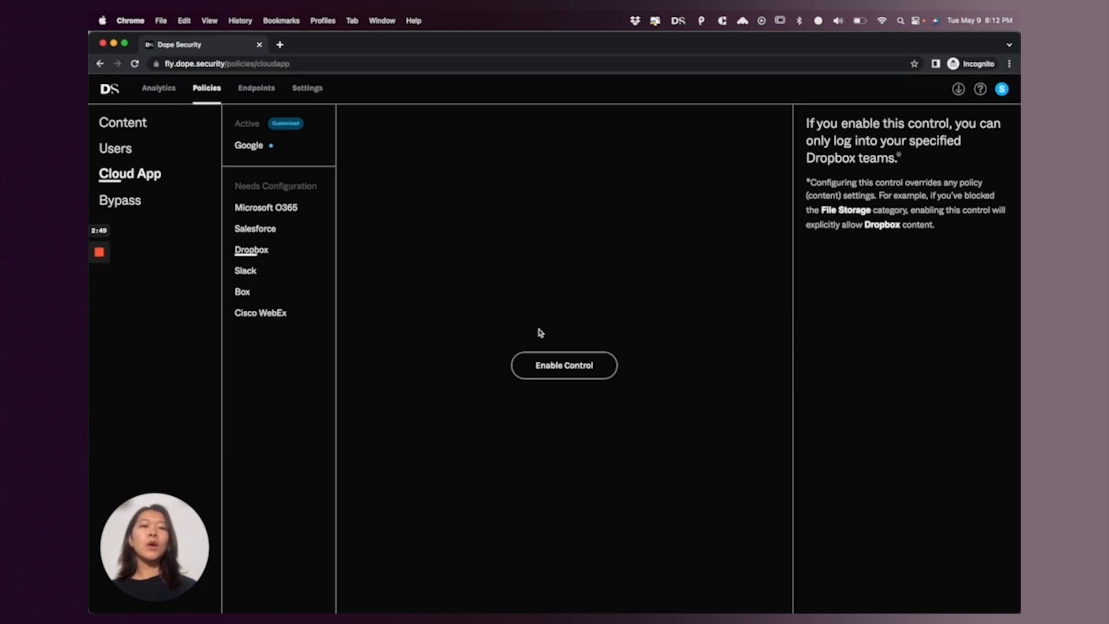
{"action": "left_click", "coordinate": [537, 364]}
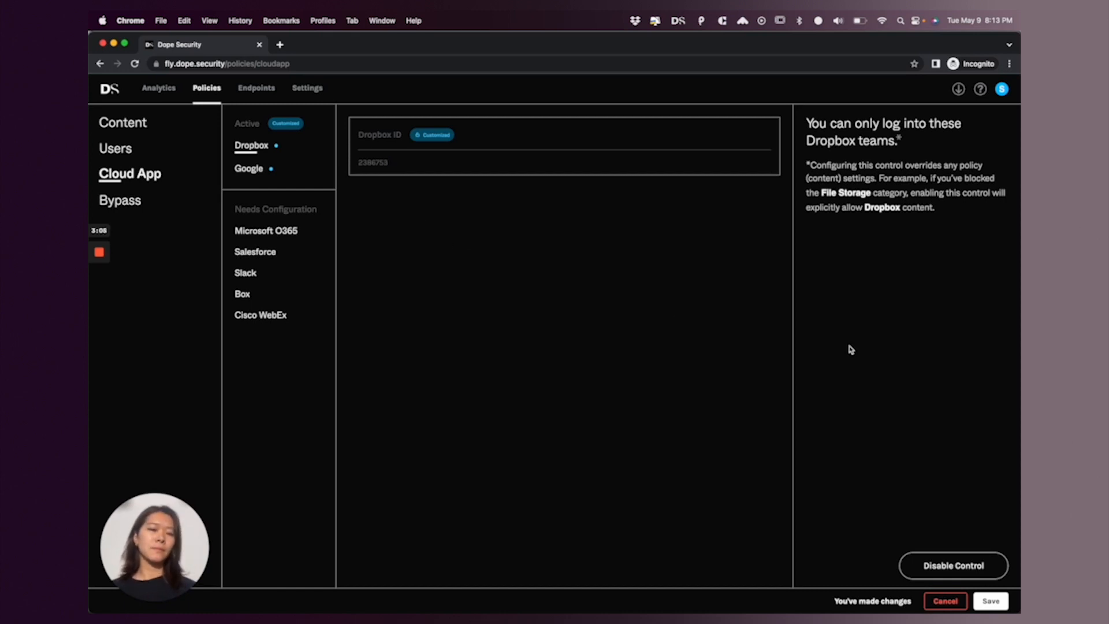
{"action": "left_click", "coordinate": [995, 601]}
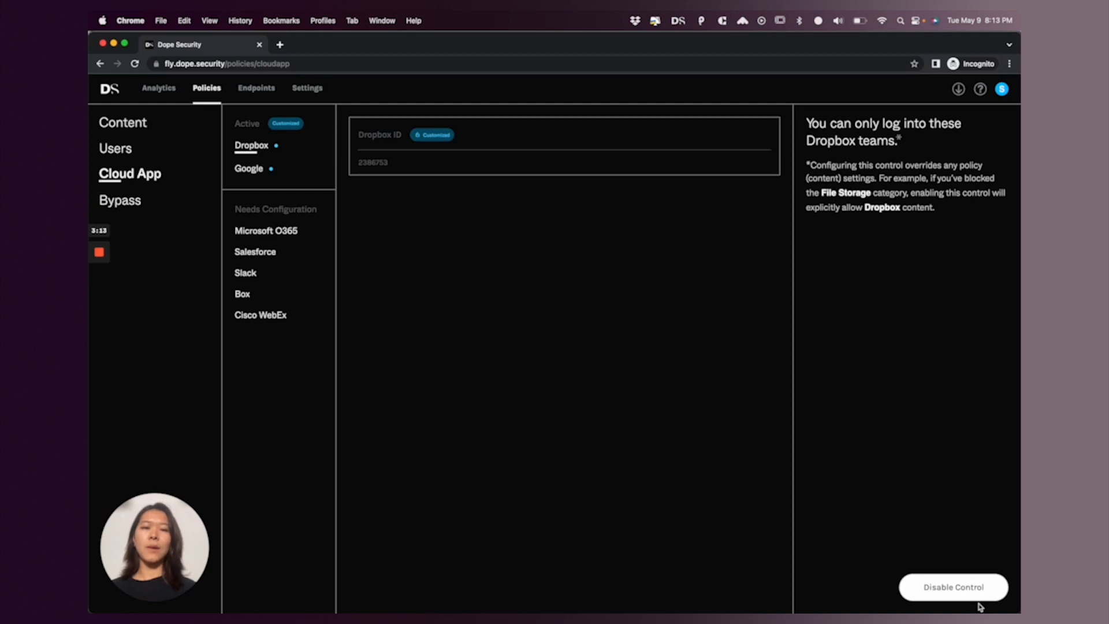
Return to the overview of all policies and create a new policy named "Marketing Policy"
{"action": "left_click", "coordinate": [211, 89]}
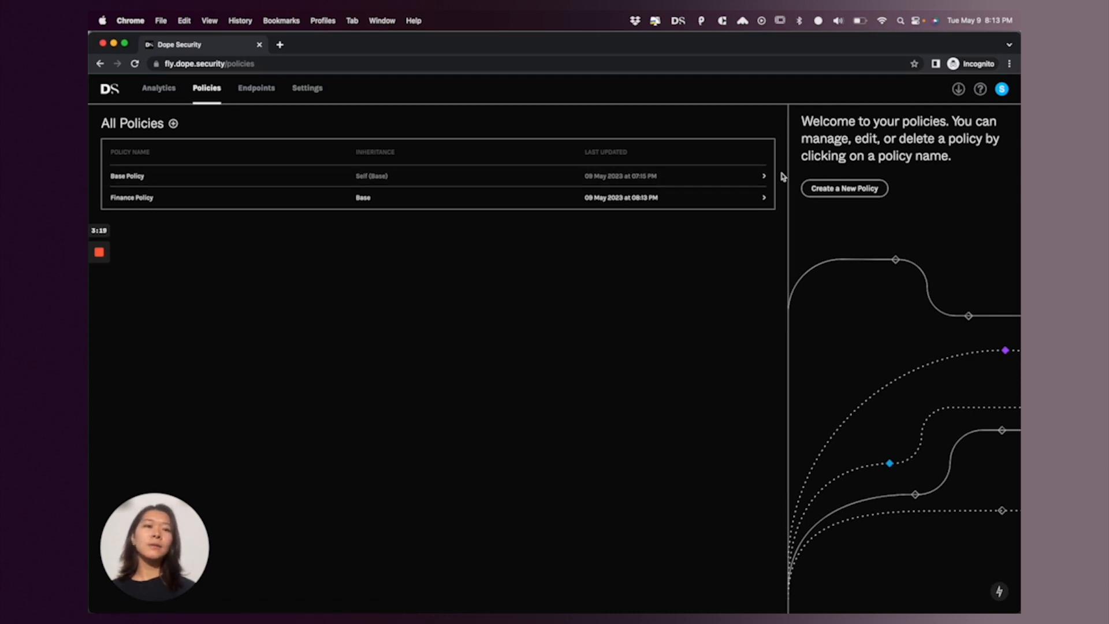
{"action": "left_click", "coordinate": [820, 189]}
{"action": "type", "text": "Ma"}
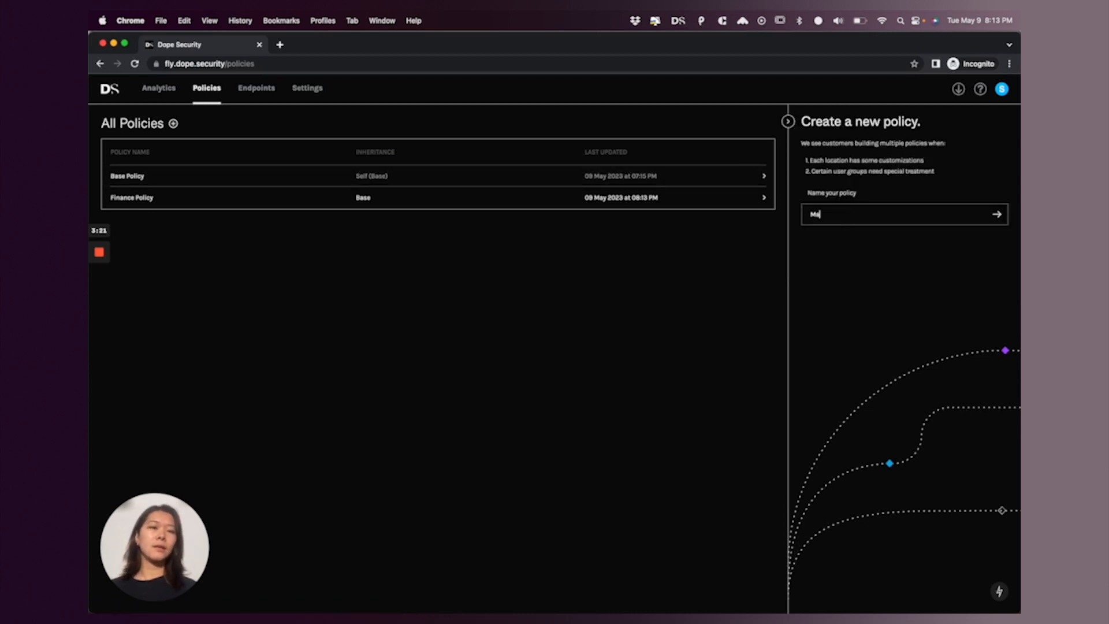
{"action": "type", "text": "rketing Policy"}
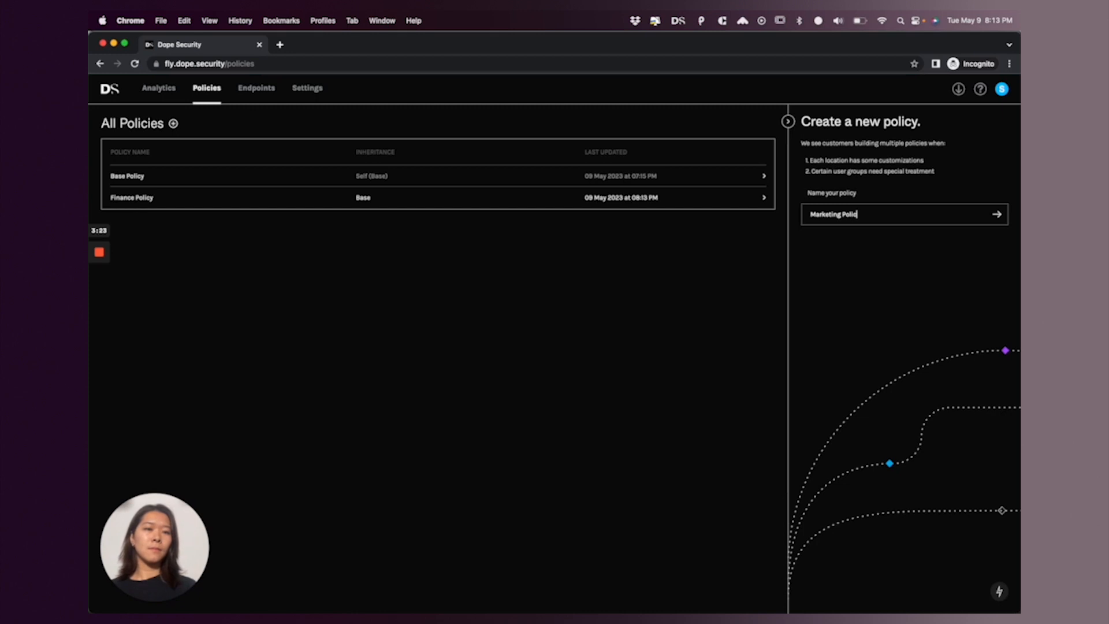
{"action": "key", "text": "Return"}
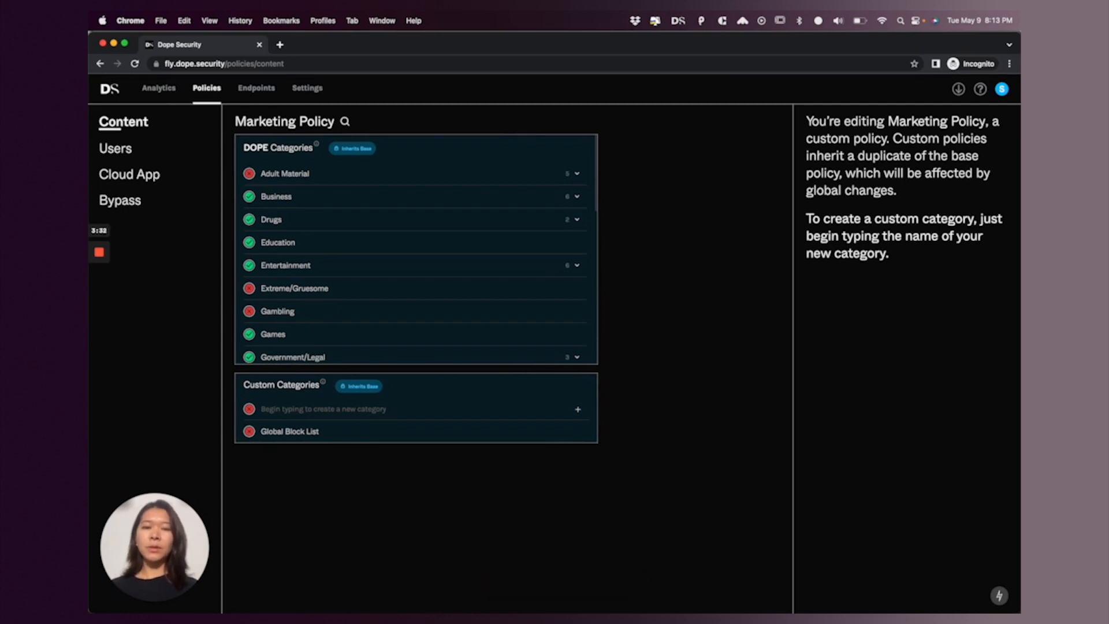
Expand the Society and Lifestyle category in the Marketing Policy and locate its Social Media subcategory
{"action": "scroll", "coordinate": [381, 257], "scroll_direction": "down", "scroll_amount": 3}
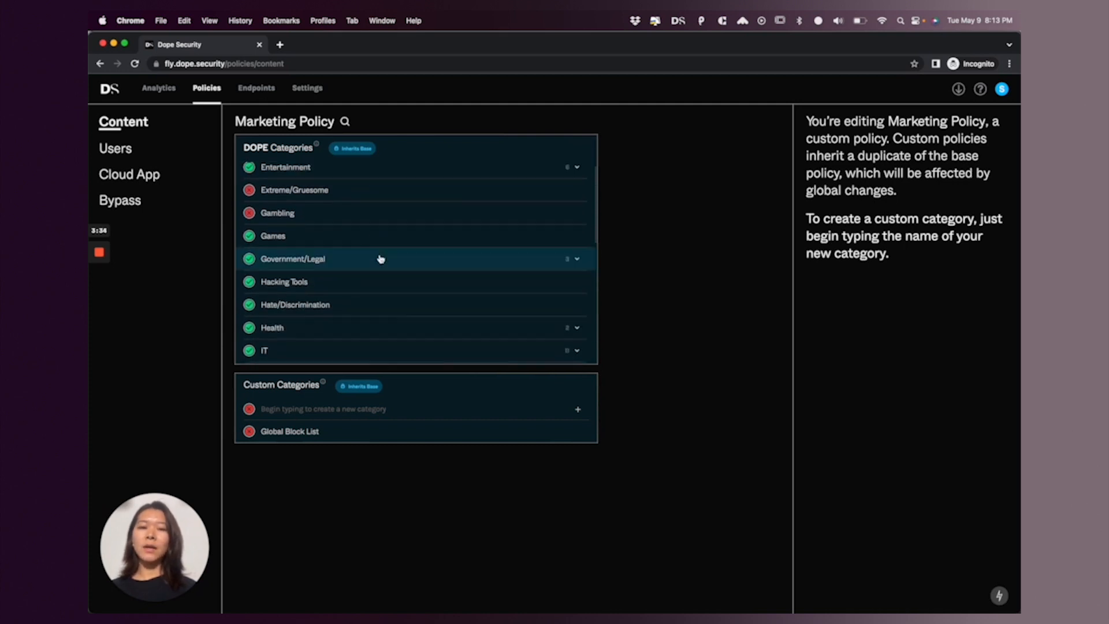
{"action": "scroll", "coordinate": [381, 258], "scroll_direction": "down", "scroll_amount": 10}
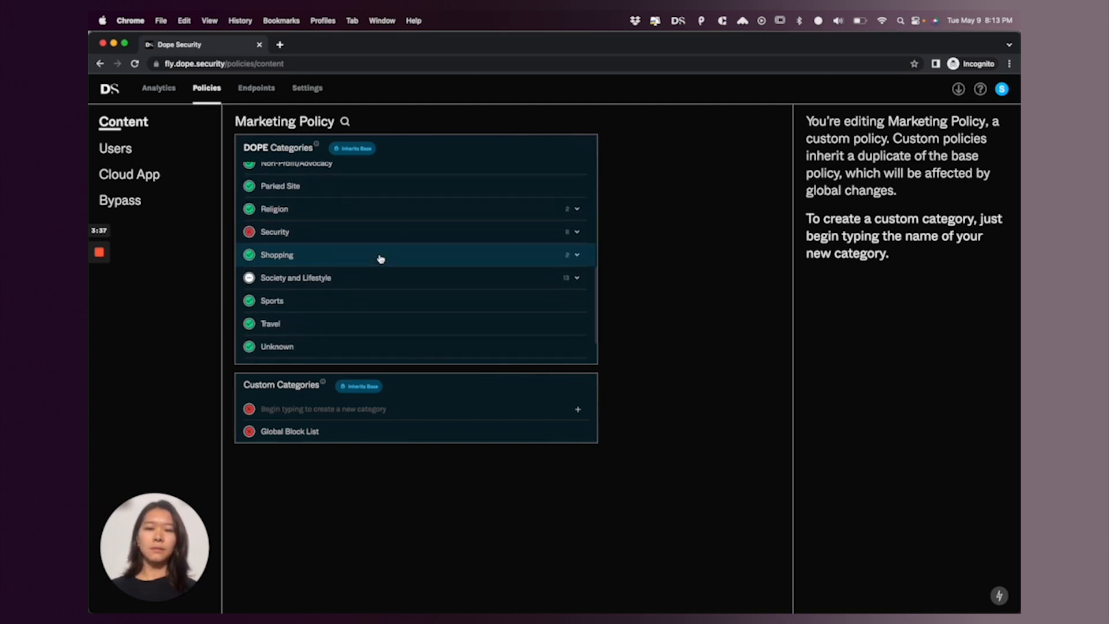
{"action": "left_click", "coordinate": [319, 279]}
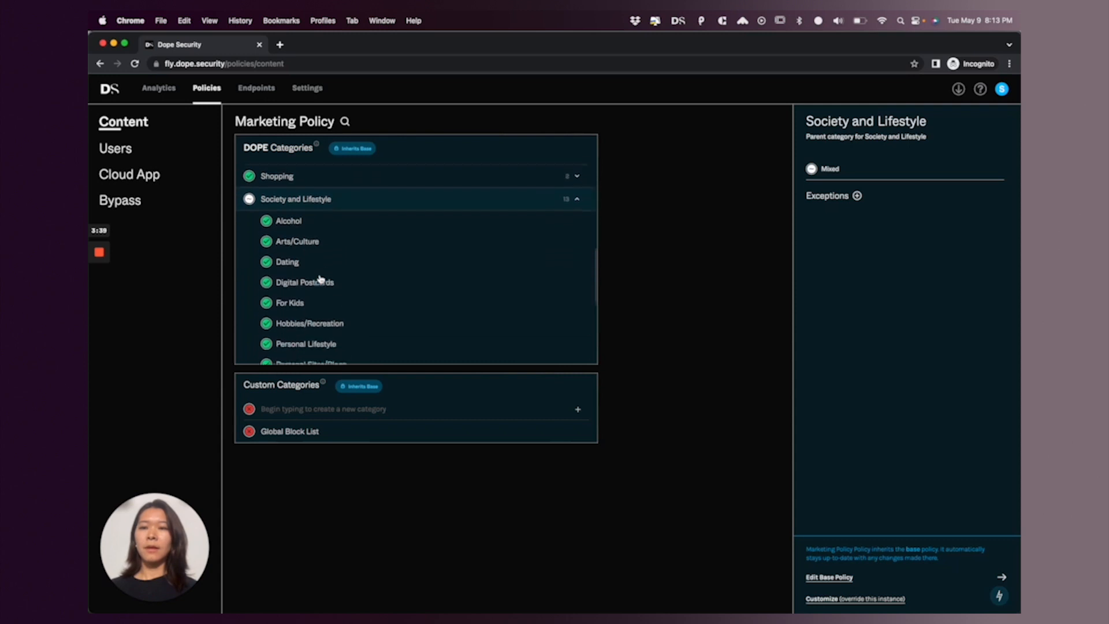
{"action": "scroll", "coordinate": [320, 279], "scroll_direction": "down", "scroll_amount": 6}
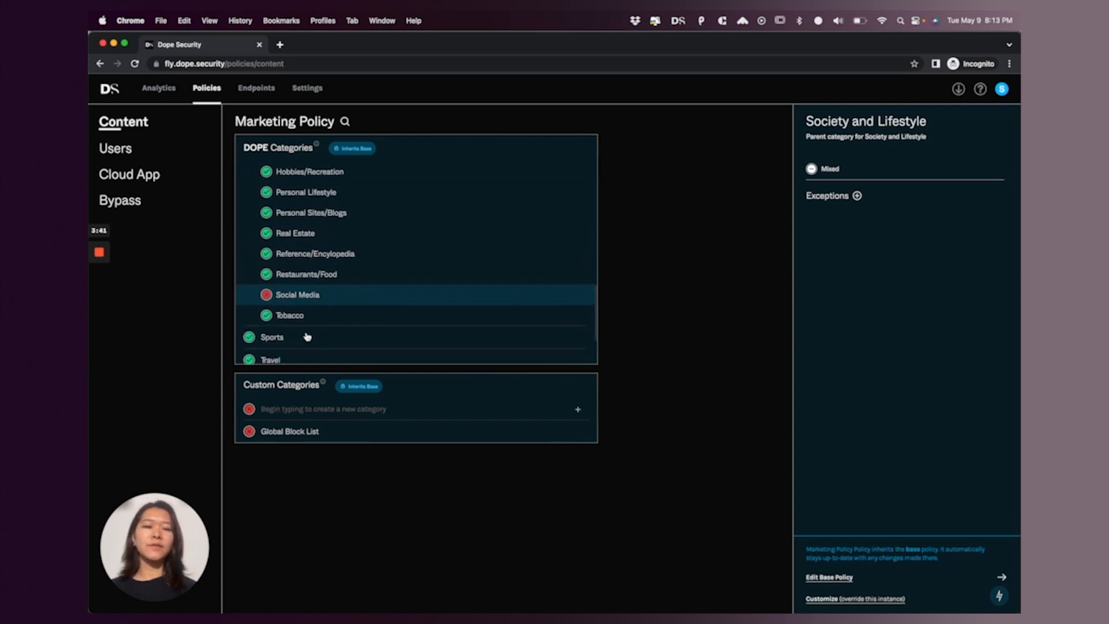
{"action": "scroll", "coordinate": [308, 337], "scroll_direction": "down", "scroll_amount": 1}
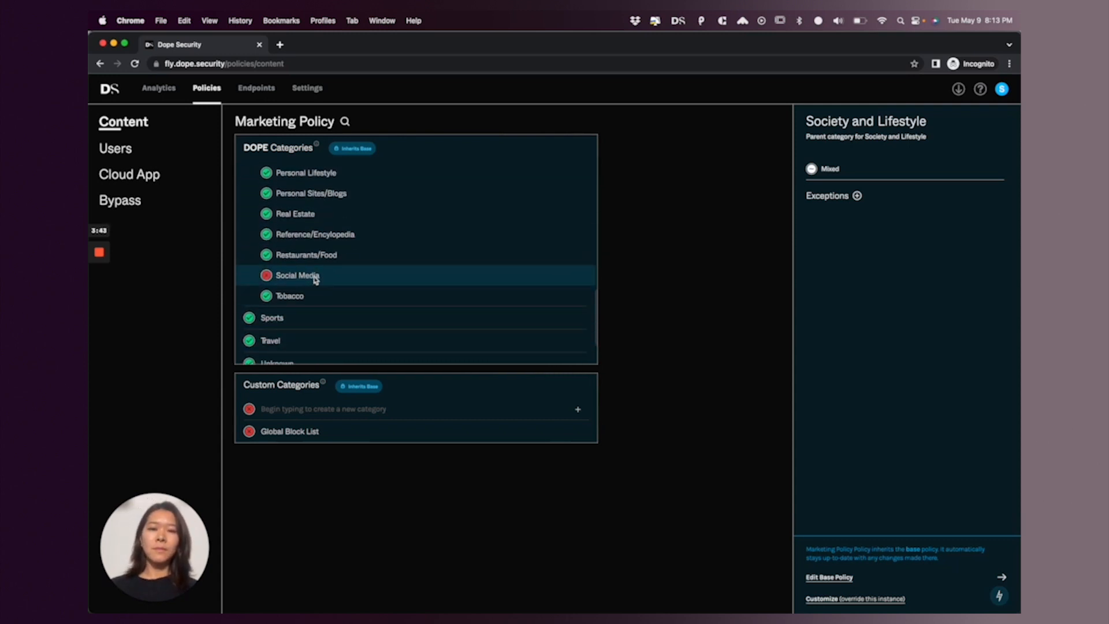
Visit facebook.com in a new browser tab to test the Social Media block, and close that tab
{"action": "key", "text": "super+t"}
{"action": "type", "text": "facebook"}
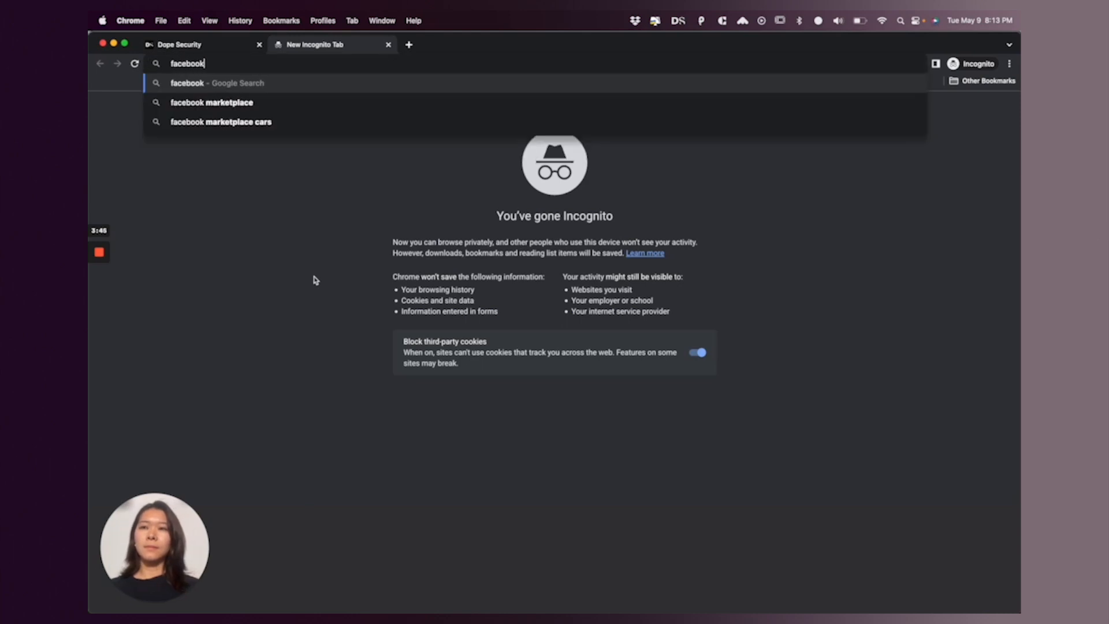
{"action": "type", "text": ".com"}
{"action": "key", "text": "Return"}
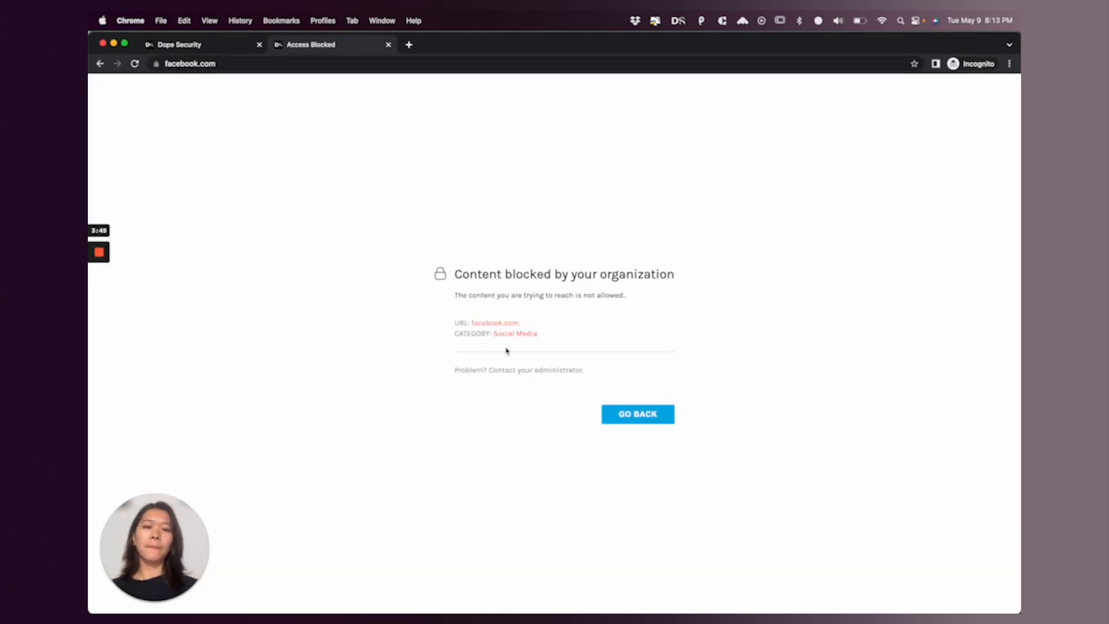
{"action": "key", "text": "super+w"}
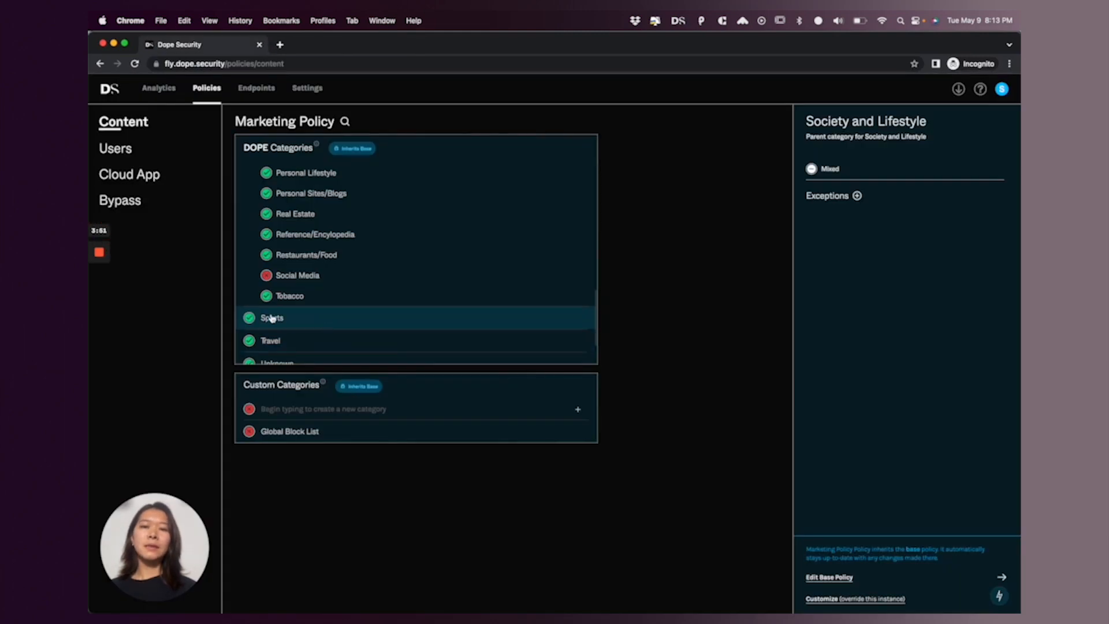
Set the Social Media subcategory to allowed in the Marketing Policy and save the change
{"action": "left_click", "coordinate": [266, 275]}
{"action": "left_click", "coordinate": [267, 275]}
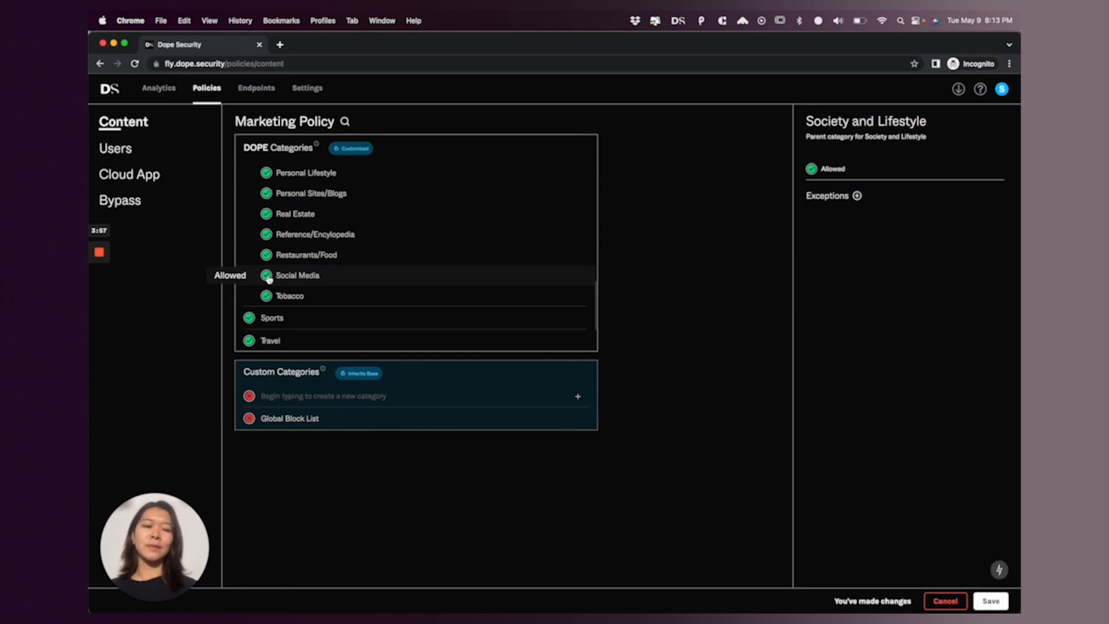
{"action": "left_click", "coordinate": [988, 601]}
Visit facebook.com again in a new browser tab to test the saved Social Media permission, and close that tab
{"action": "key", "text": "super+t"}
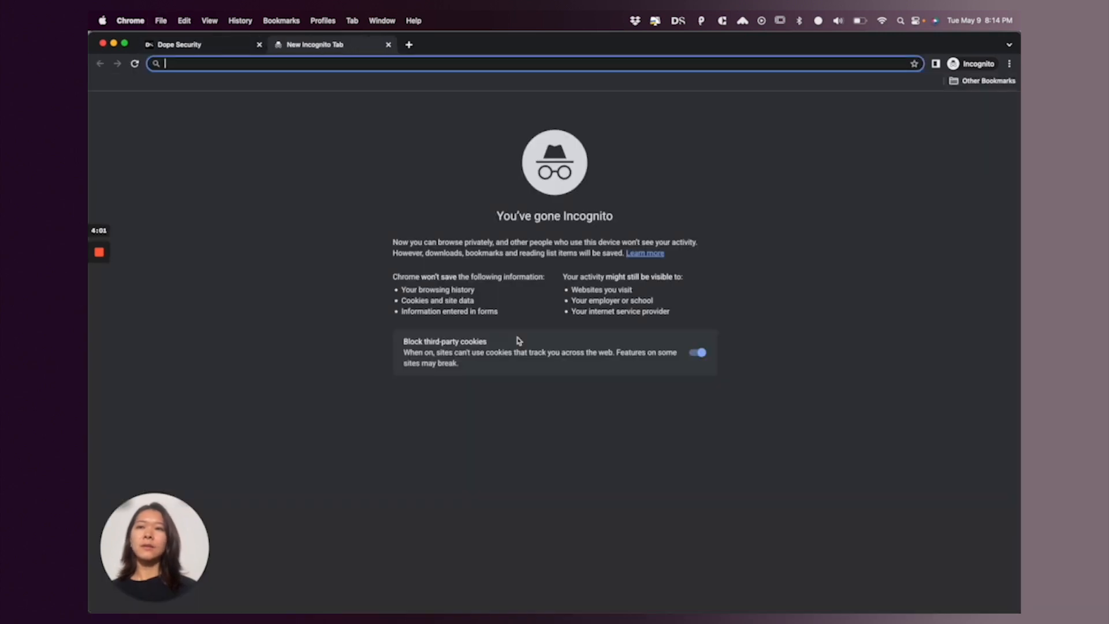
{"action": "type", "text": "facebook.com"}
{"action": "key", "text": "Return"}
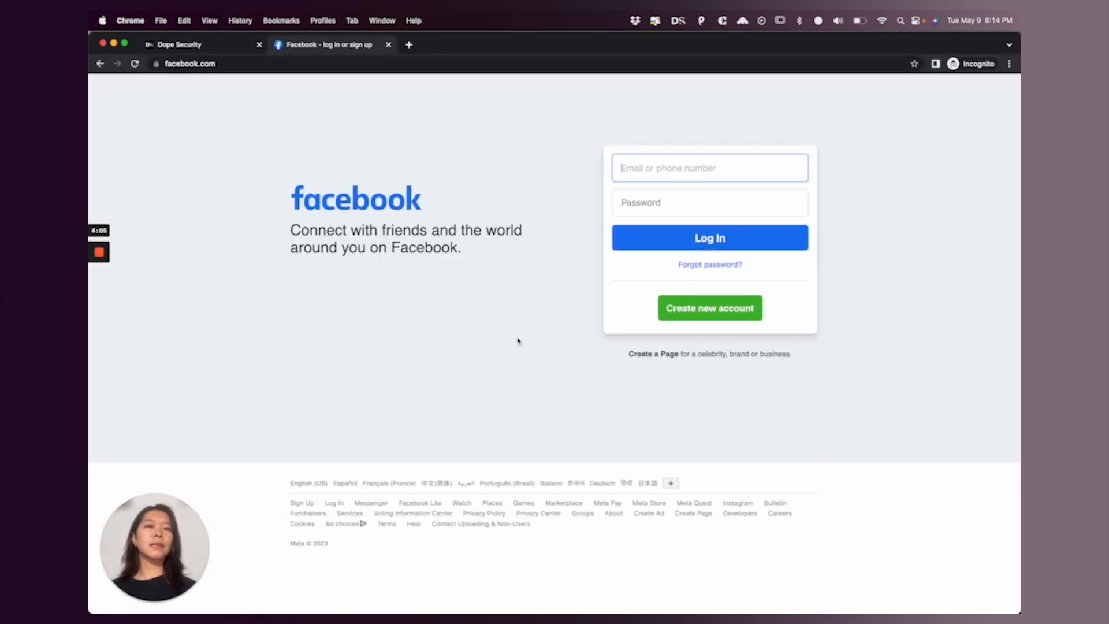
{"action": "key", "text": "super+w"}
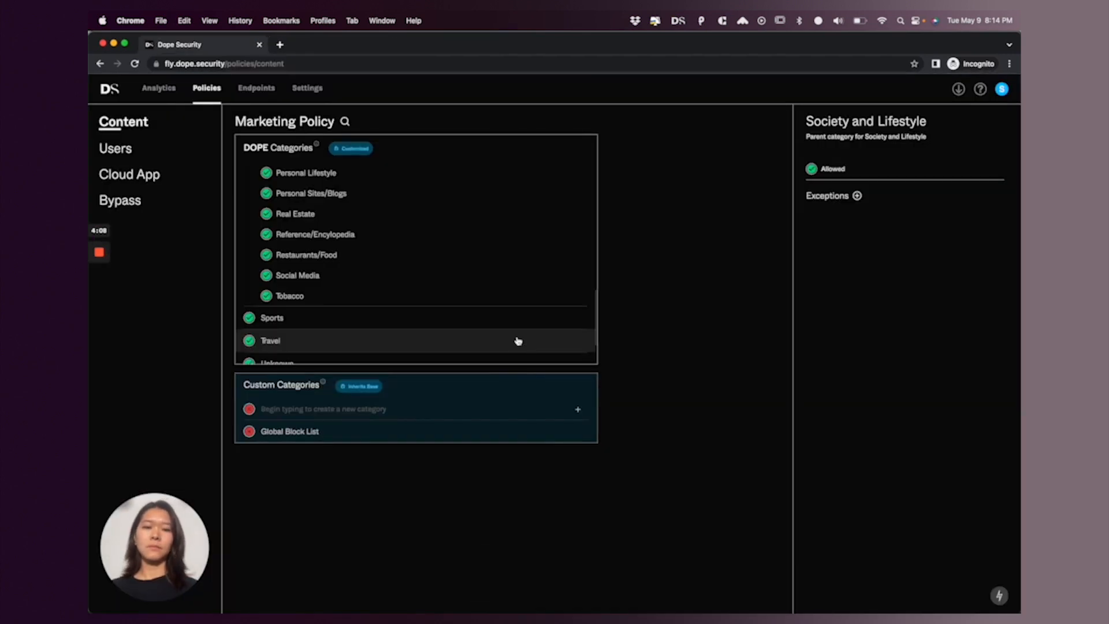
Enable the Google cloud app control for the Marketing Policy with the organization's email domain and Consumer Login on, and save
{"action": "left_click", "coordinate": [145, 179]}
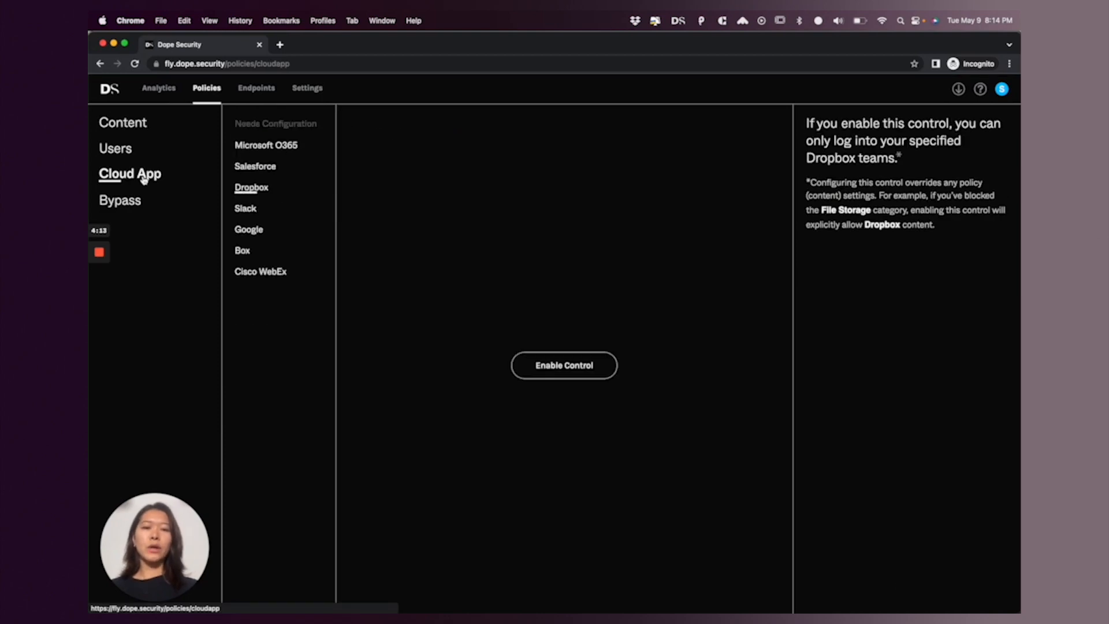
{"action": "left_click", "coordinate": [255, 231]}
{"action": "left_click", "coordinate": [551, 365]}
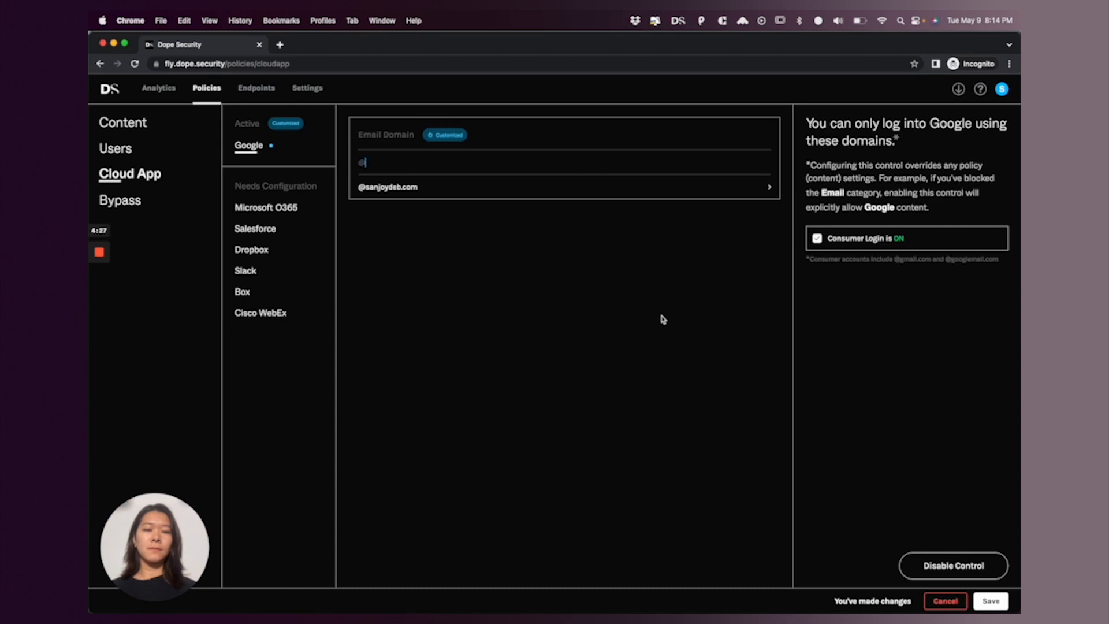
{"action": "left_click", "coordinate": [991, 601]}
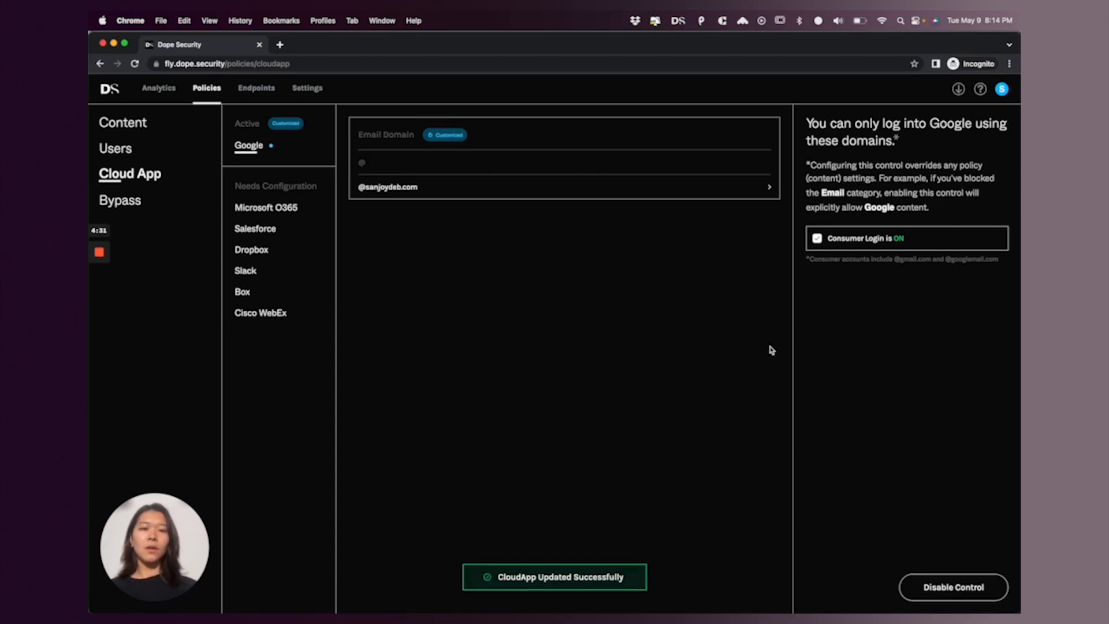